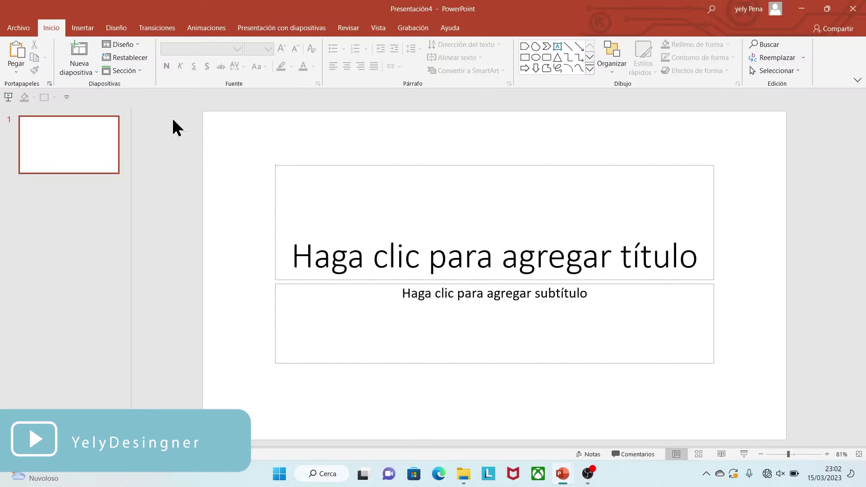
Delete the title and subtitle placeholders and change the slide to A4 (210 x 297 mm) portrait, scaling the content to ensure fit
left_click_drag(225, 134, 756, 385)
key("Delete")
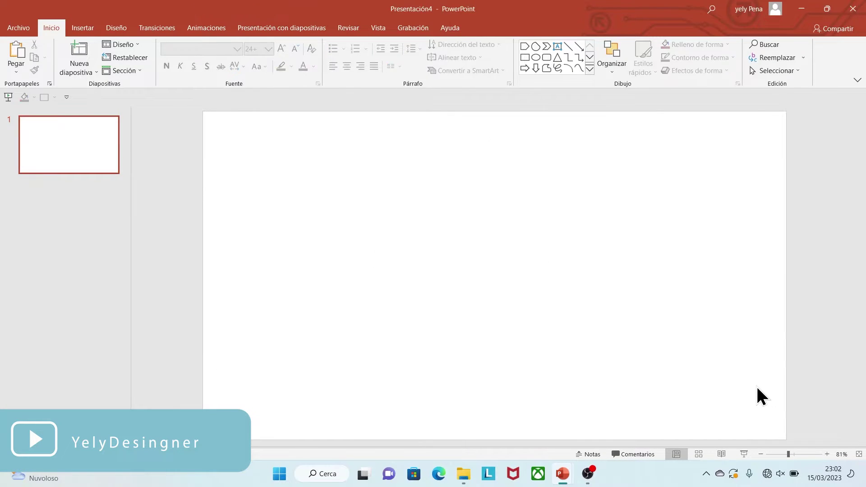
left_click(120, 26)
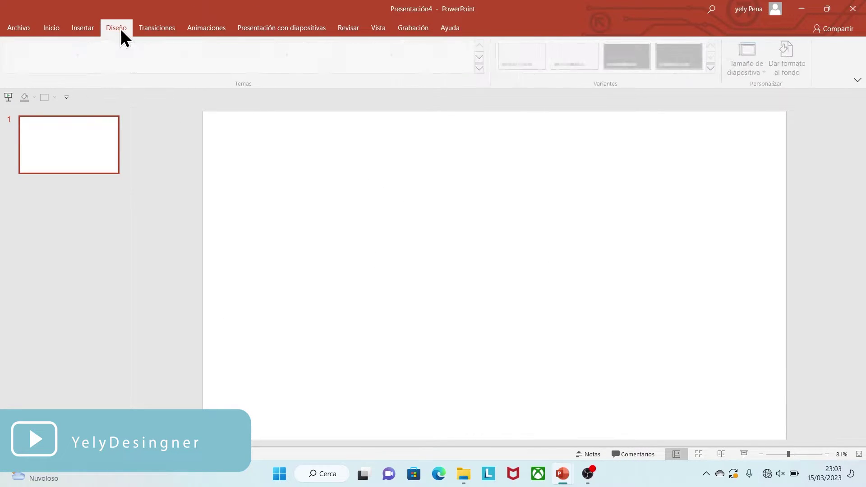
left_click(734, 67)
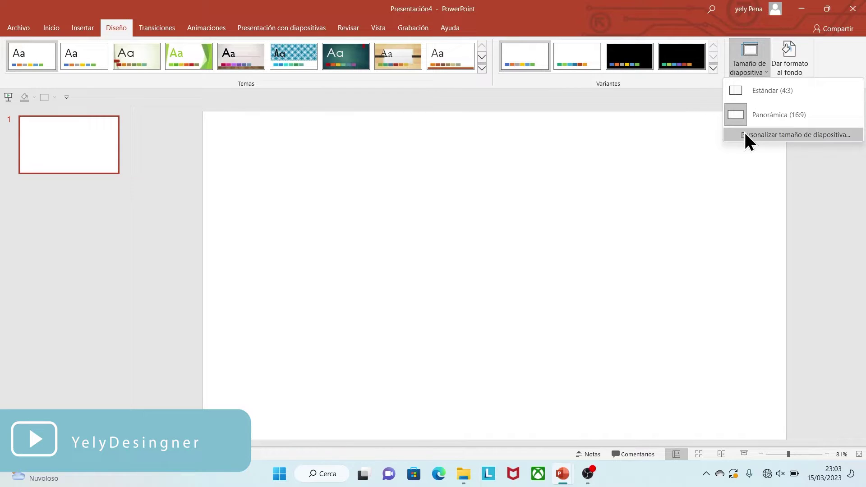
left_click(745, 134)
left_click(417, 199)
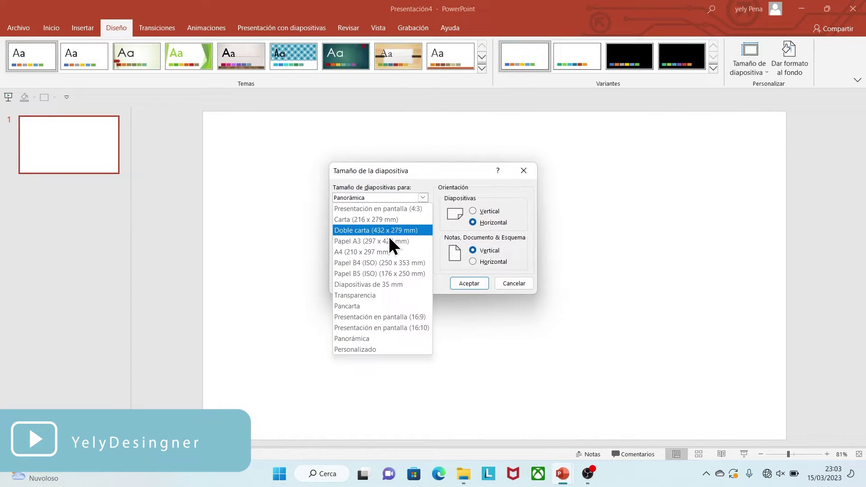
left_click(371, 253)
left_click(474, 212)
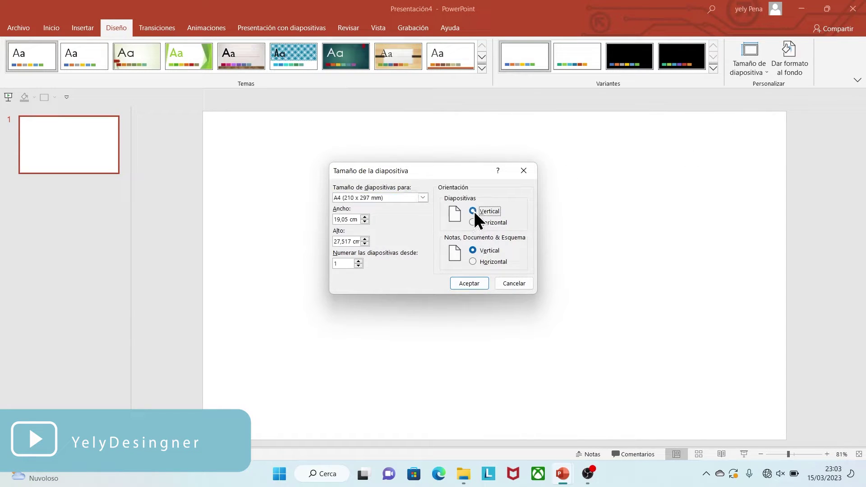
left_click(473, 286)
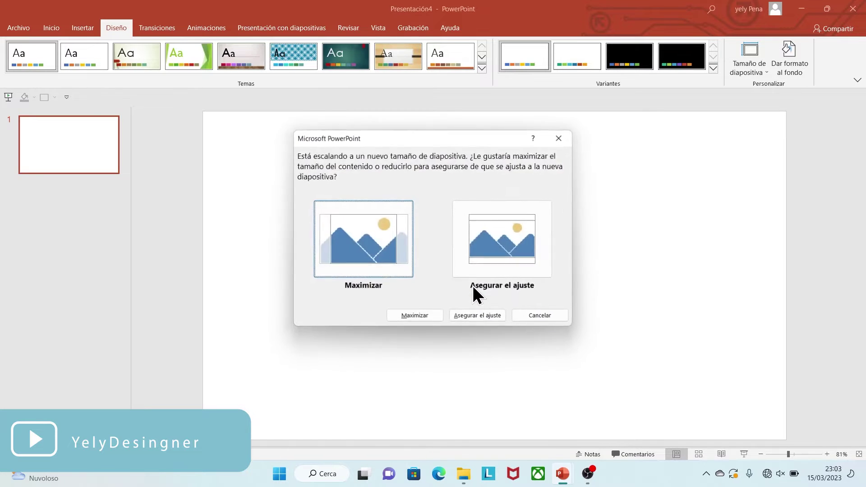
left_click(511, 232)
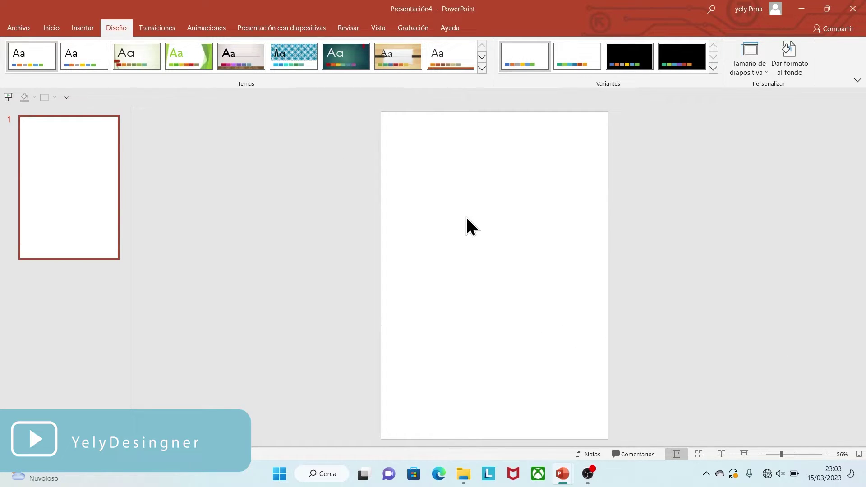
Draw a small pentagon block arrow about 2.7 cm wide near the middle of the slide
left_click(79, 25)
left_click(201, 66)
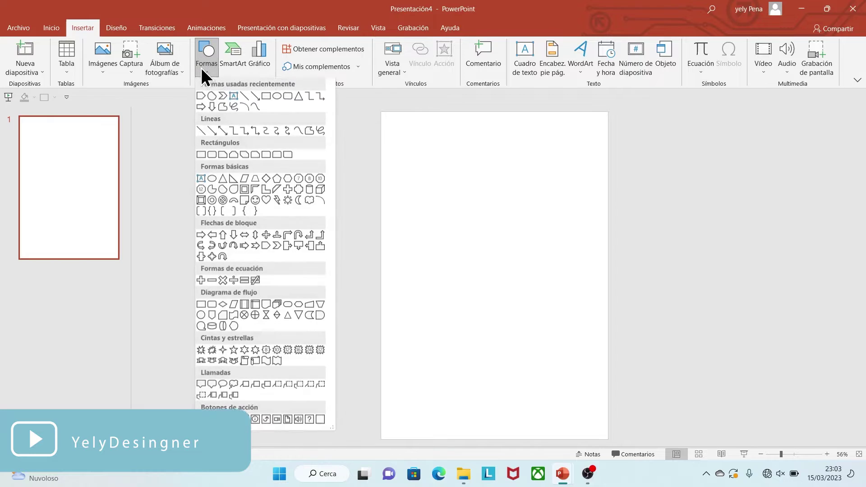
left_click(265, 245)
left_click_drag(466, 246, 500, 263)
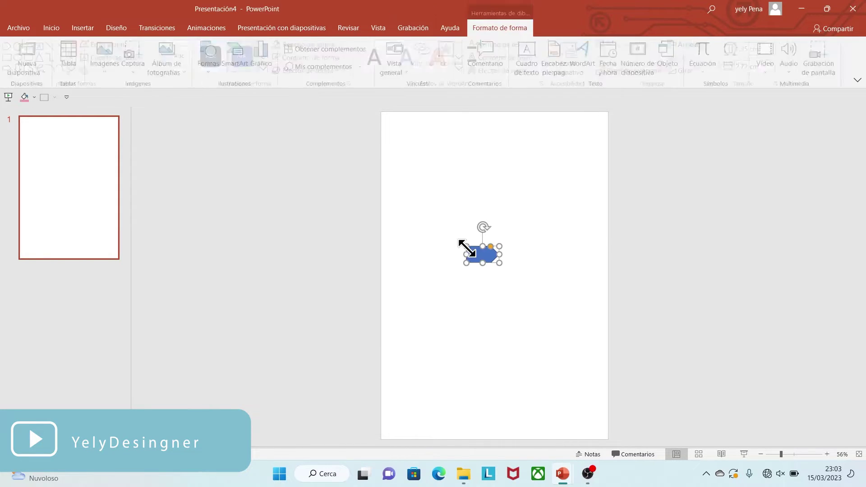
Set the pentagon arrow's height to 9 cm and width to 21 cm, and move it left across the slide
key("BackSpace")
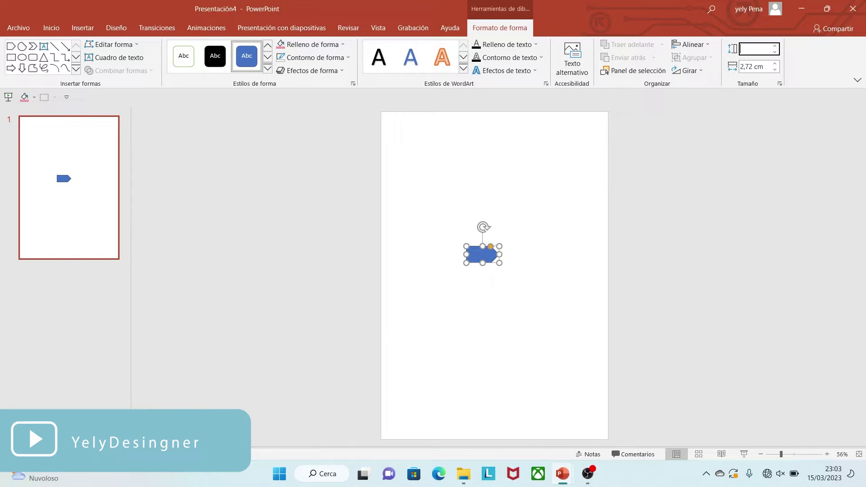
type("9")
key("Tab")
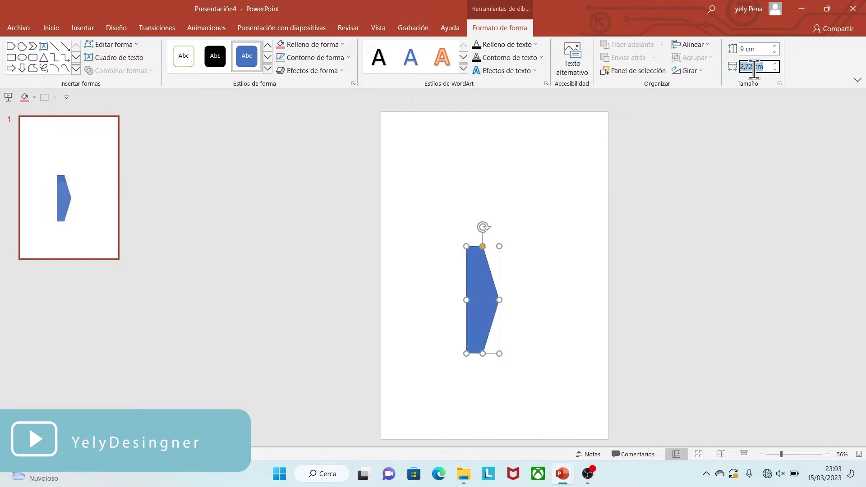
type("21")
left_click(730, 259)
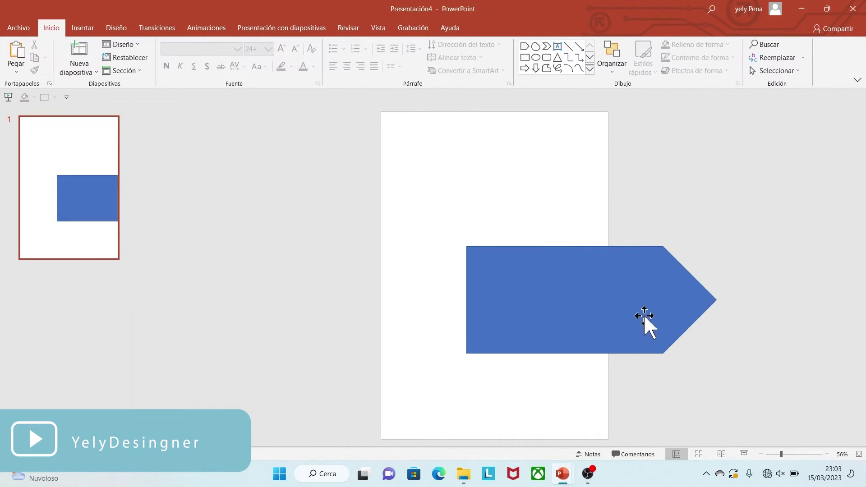
left_click_drag(541, 305, 565, 267)
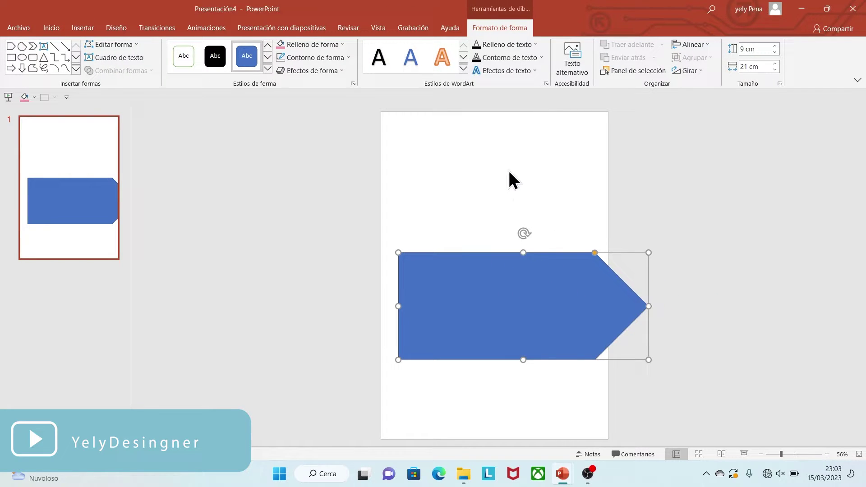
Show the ruler, gridlines and guides in the editing view
left_click(377, 28)
left_click(287, 44)
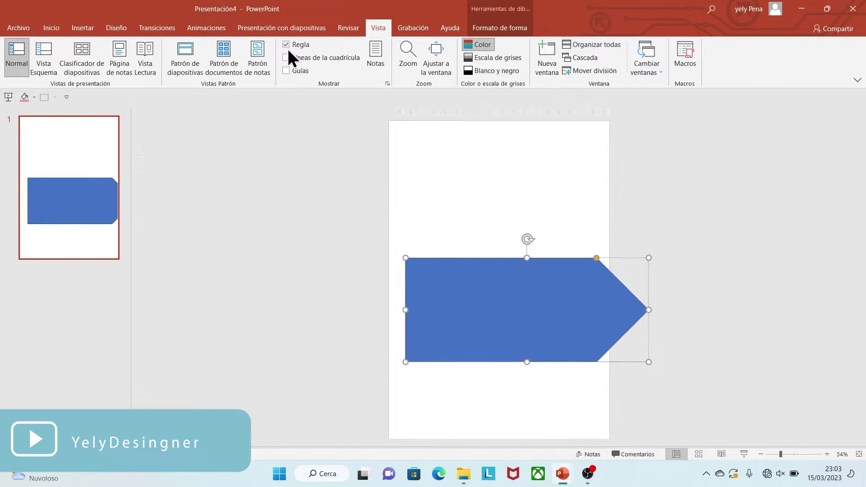
left_click(290, 58)
left_click(292, 71)
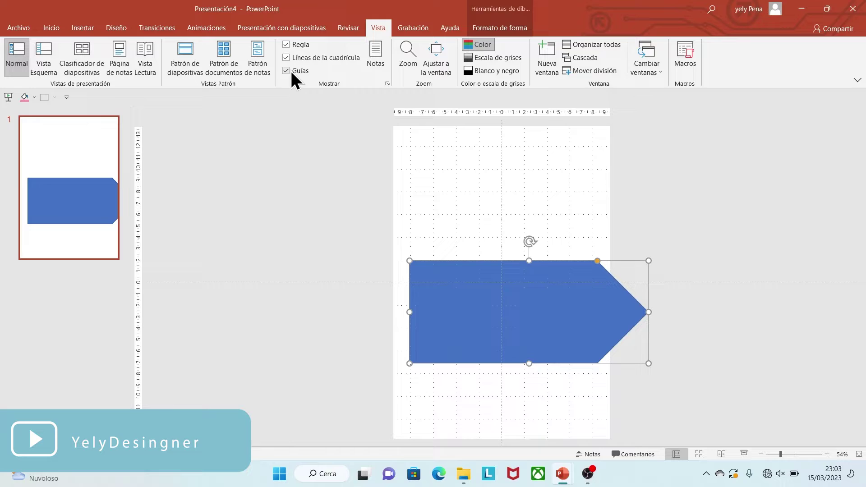
left_click(631, 223)
Rotate the pentagon arrow 90° to the right and centre it horizontally against the slide's top edge
left_click(578, 299)
left_click(490, 29)
left_click(686, 71)
left_click(687, 85)
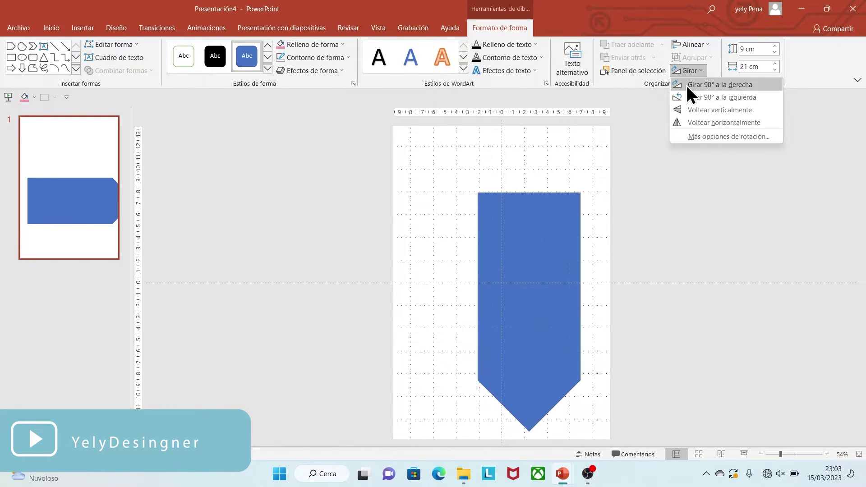
left_click_drag(548, 294, 517, 223)
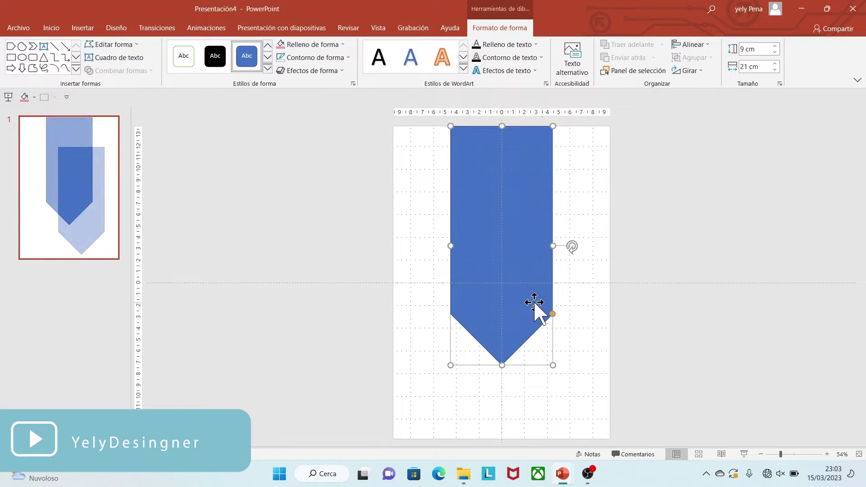
left_click(606, 334)
Flatten the banner's pointed lower end by moving its adjustment handle down toward the tip
left_click(793, 454)
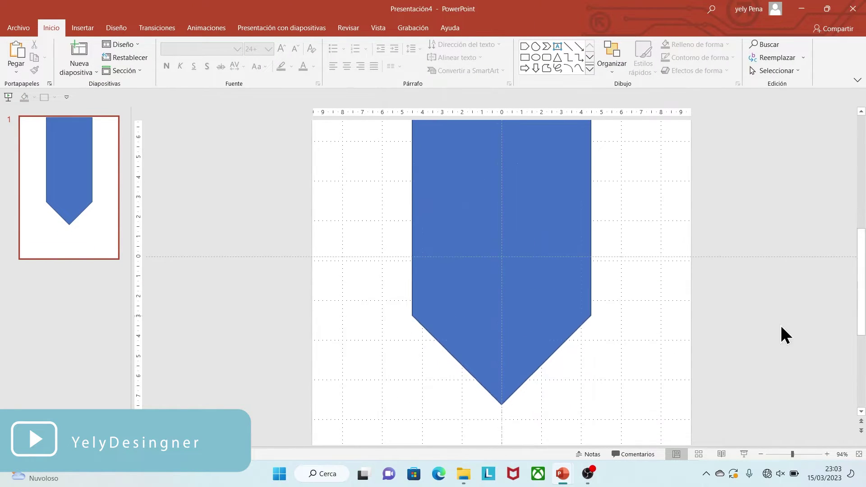
left_click(543, 329)
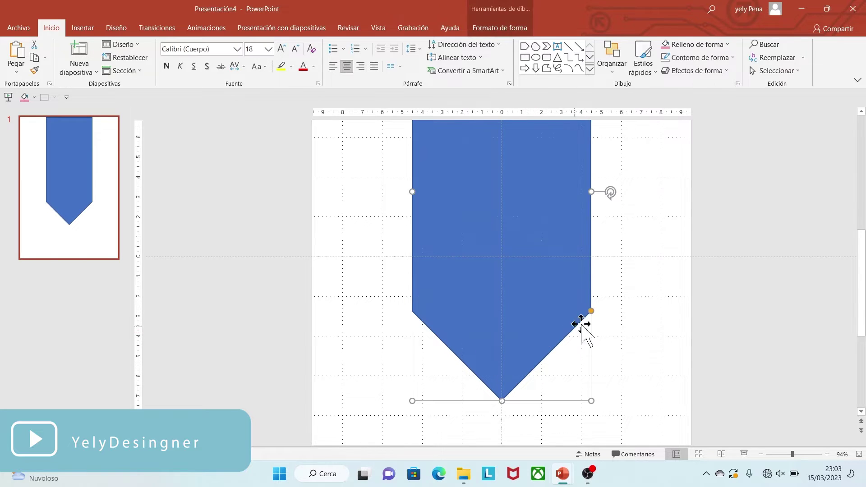
left_click_drag(592, 311, 602, 357)
left_click(659, 369)
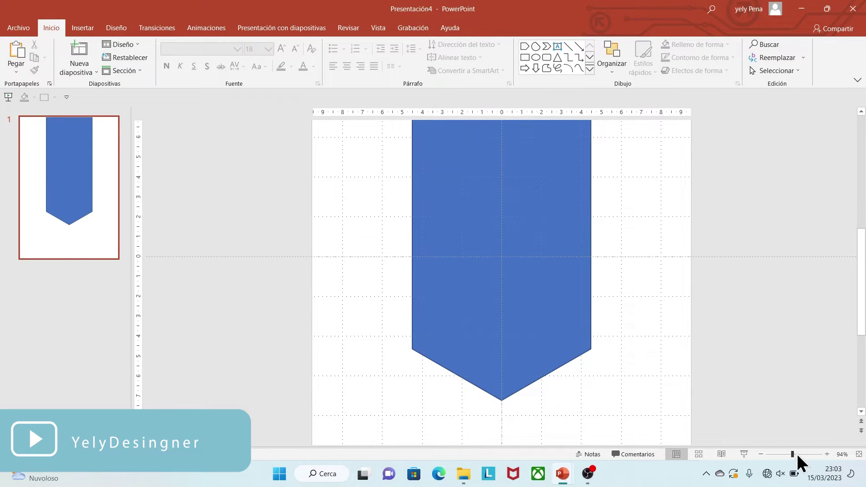
Insert a default-size 2,54 cm circle to the right of the banner
left_click_drag(793, 454, 782, 454)
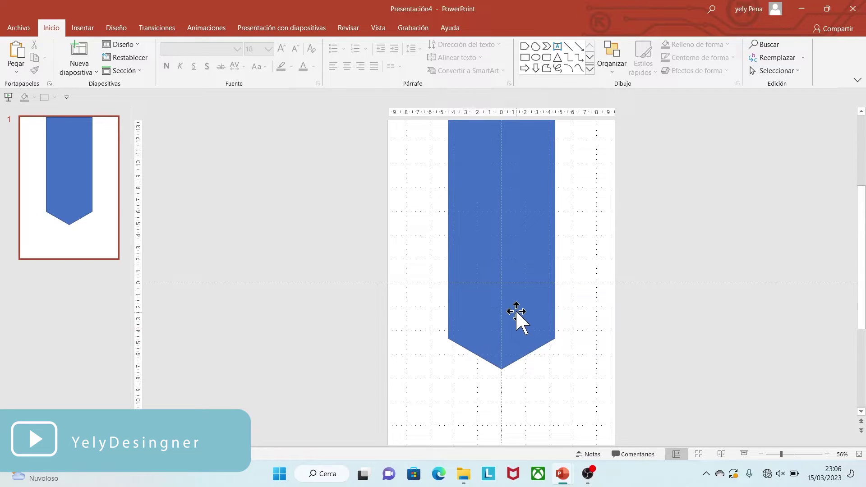
left_click(91, 29)
left_click(208, 69)
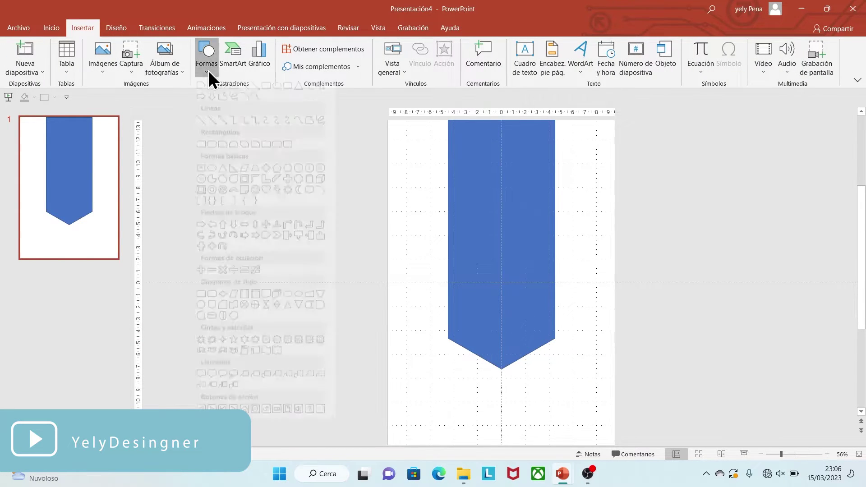
left_click(211, 178)
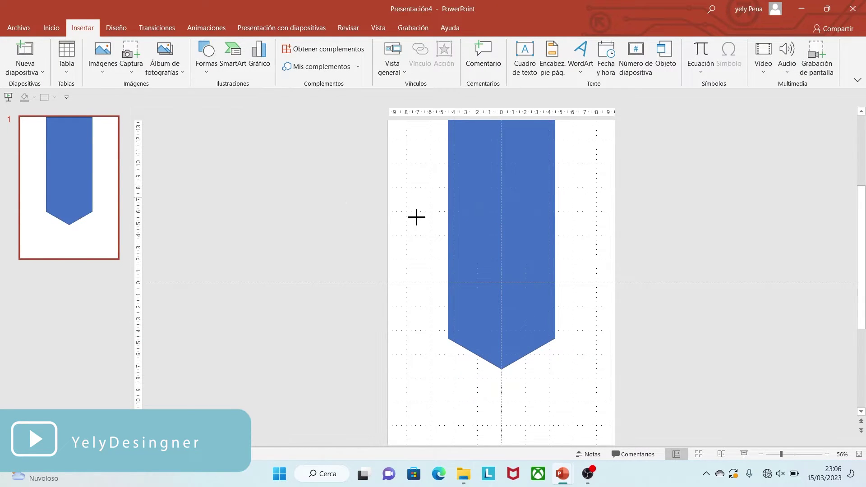
left_click(591, 235)
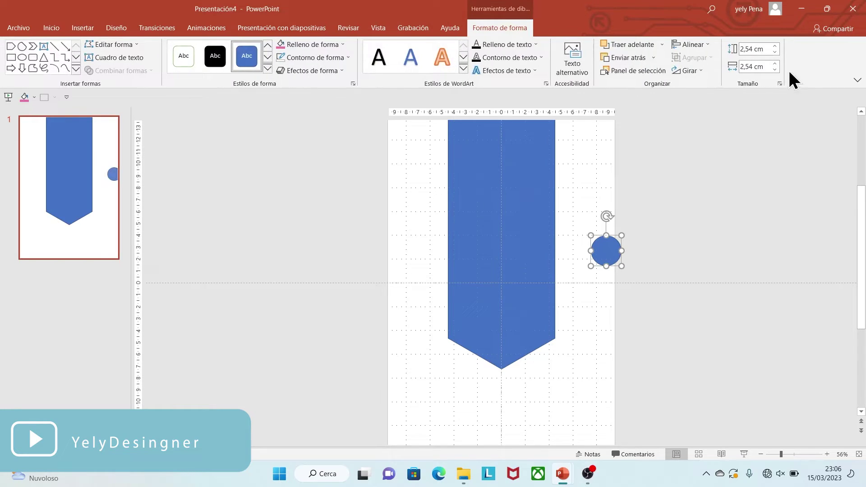
Set the circle's height to 11 cm and width to 11,5 cm, and centre it horizontally over the banner
left_click(749, 50)
type("11")
key("Tab")
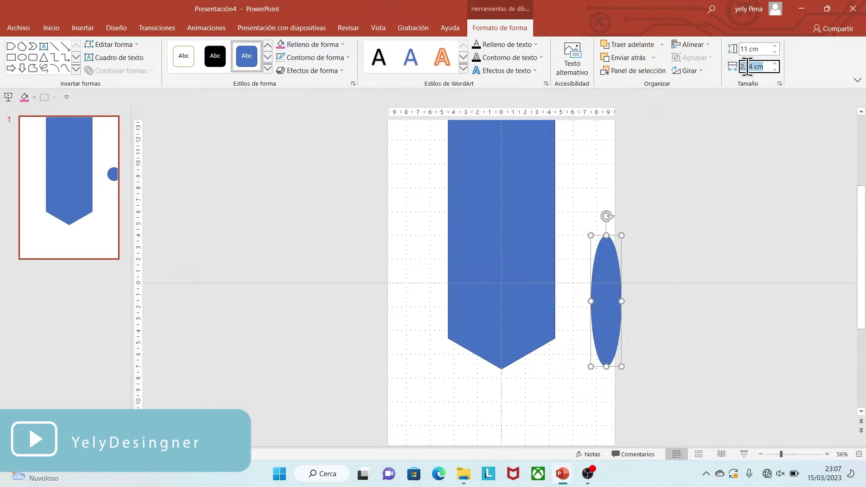
type("11,5")
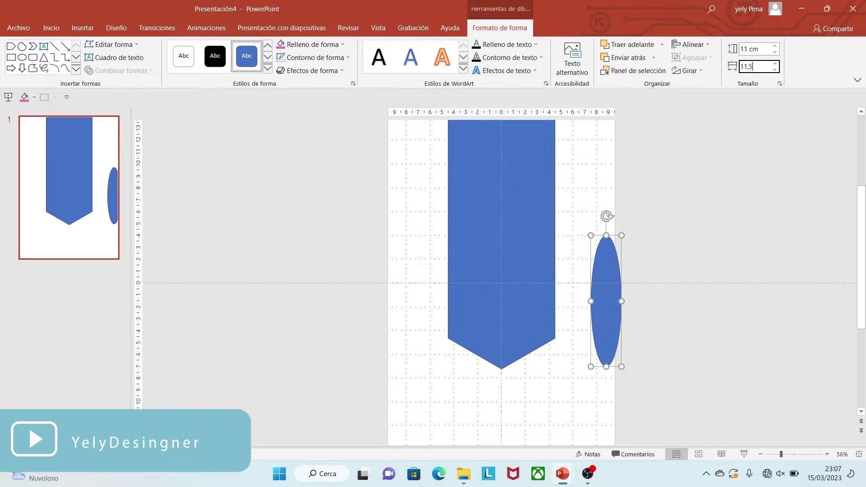
left_click(755, 231)
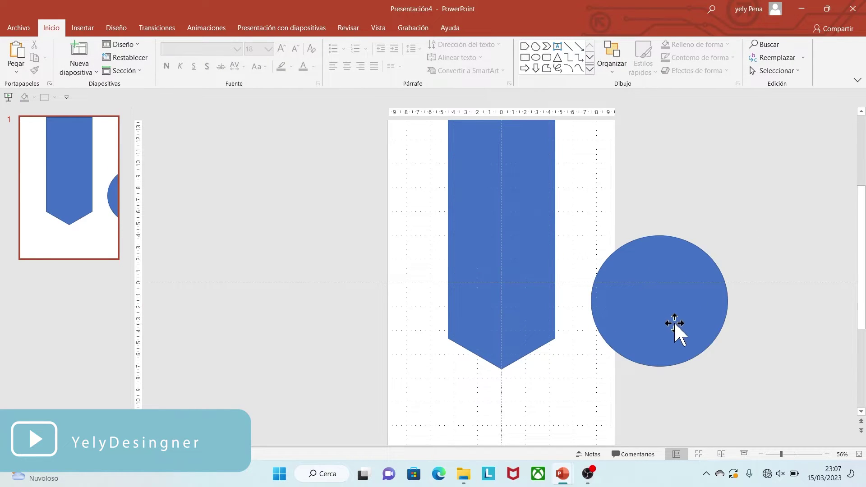
left_click_drag(675, 323, 482, 249)
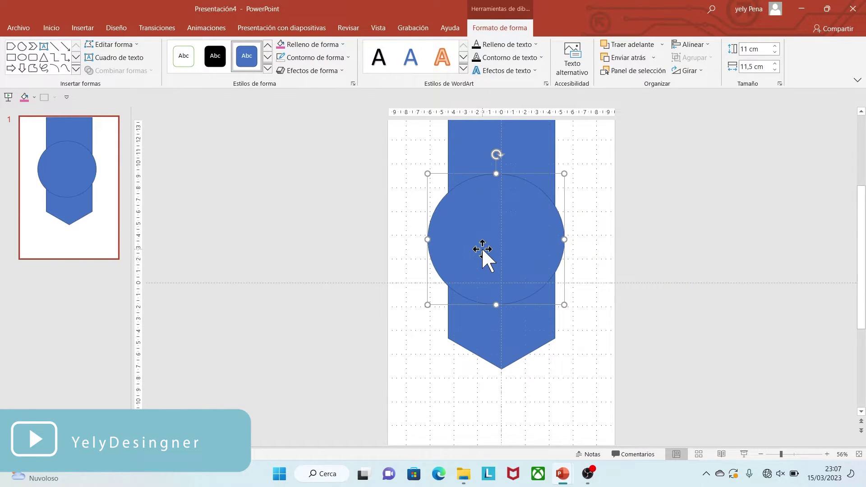
Duplicate the large circle and place the copy to the right of the original
left_click(788, 454)
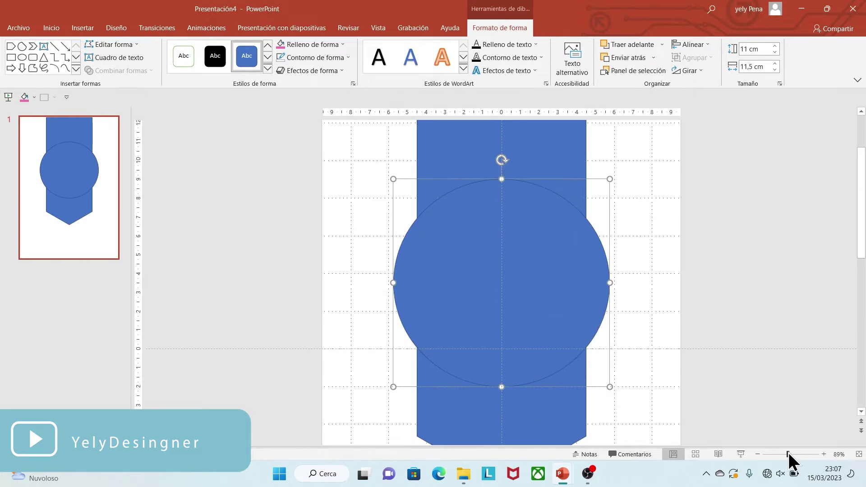
left_click(704, 380)
left_click(456, 231)
key("ctrl+c")
key("ctrl+v")
left_click_drag(514, 281, 641, 259)
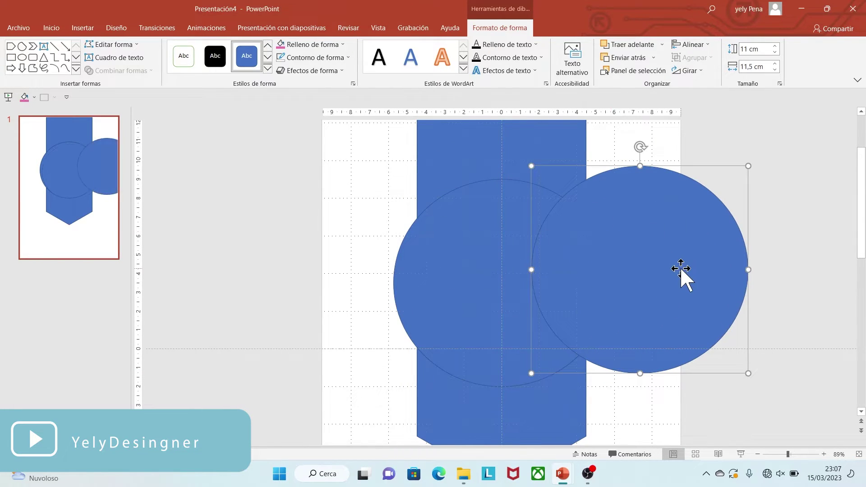
Resize the copied circle to 9 cm high and 9,5 cm wide, and centre it inside the larger circle
left_click(756, 49)
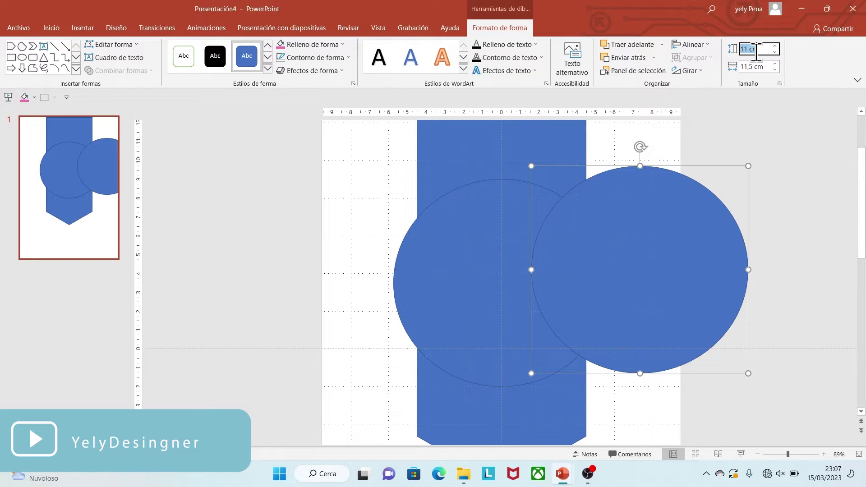
type("9")
left_click(763, 67)
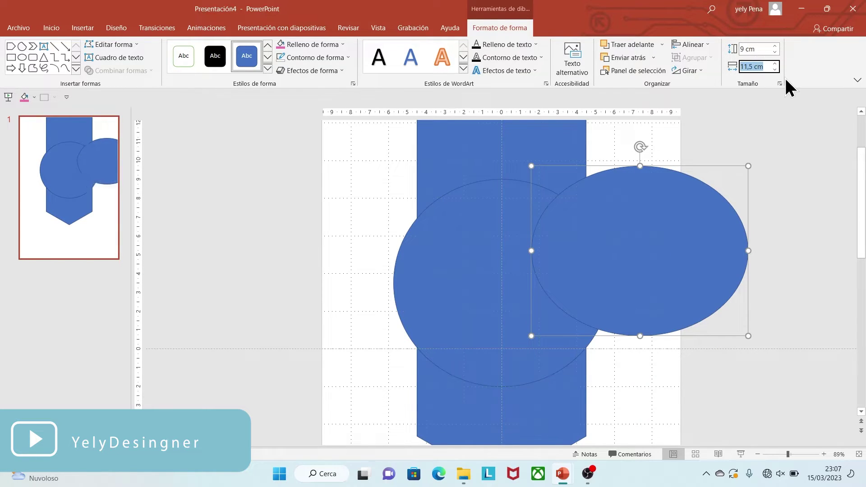
key("BackSpace")
left_click(793, 250)
left_click_drag(670, 260, 540, 294)
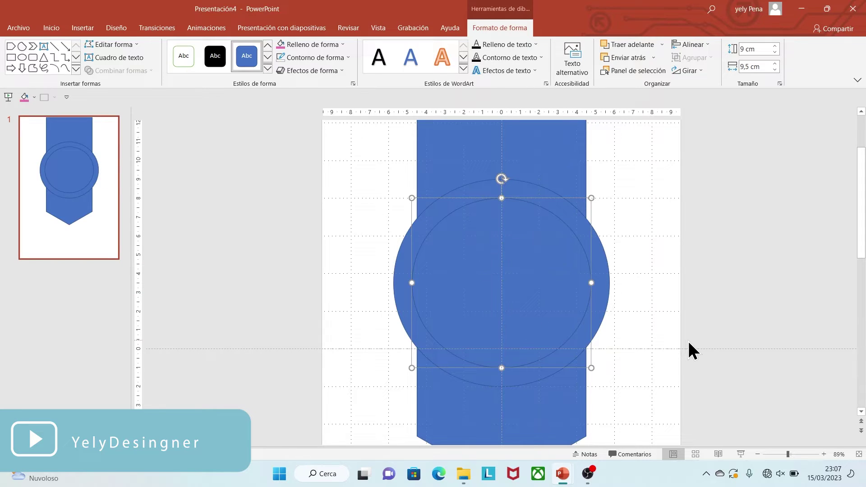
left_click(705, 342)
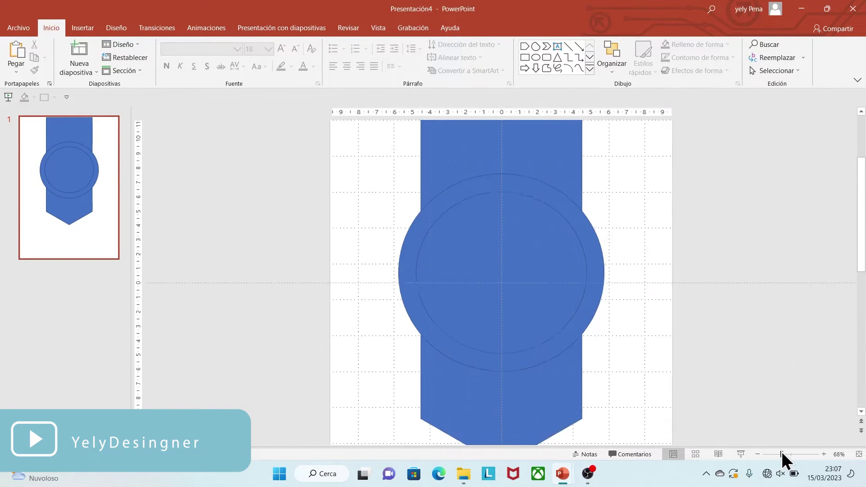
left_click(782, 452)
scroll(864, 117, "up", 2)
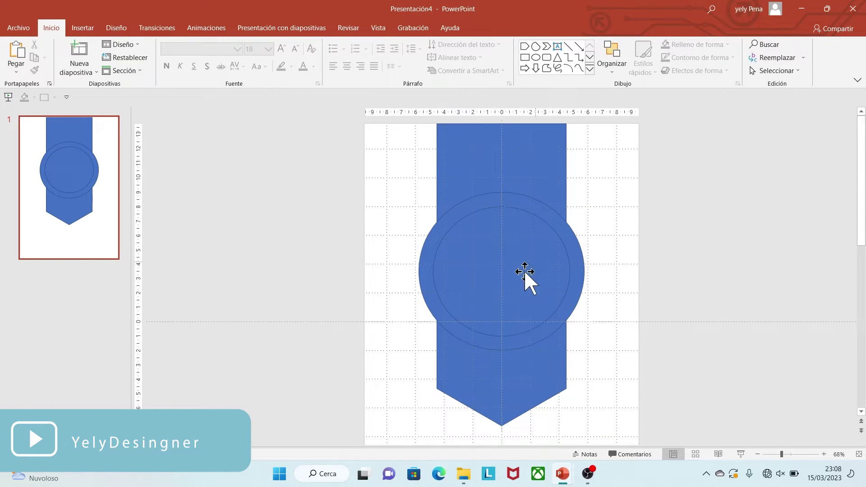
Fill the pentagon banner with the picture fff-01.jpg from file
left_click(461, 150)
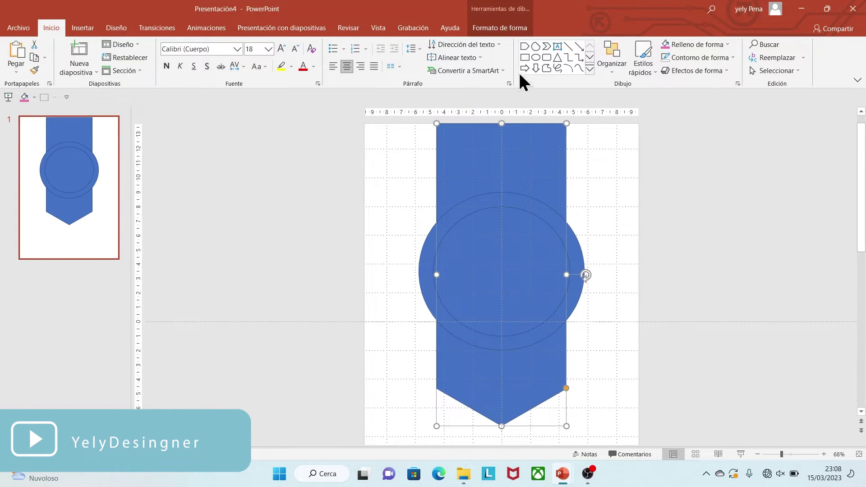
left_click(501, 28)
left_click(316, 45)
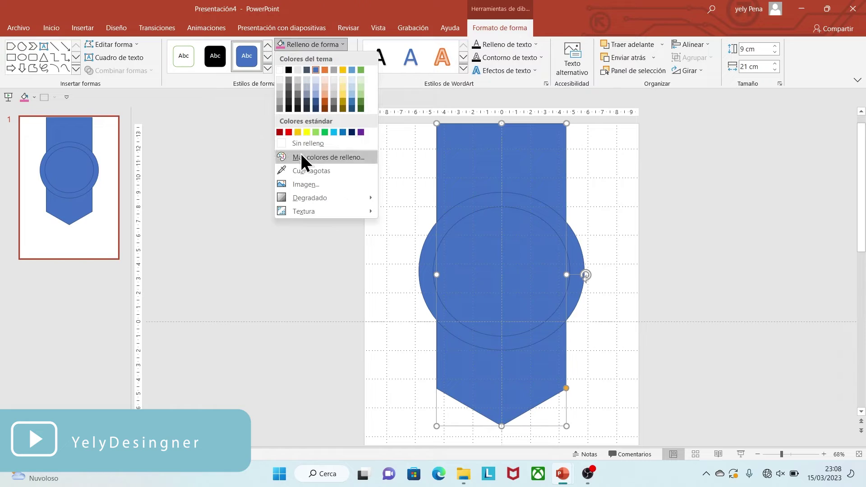
left_click(296, 185)
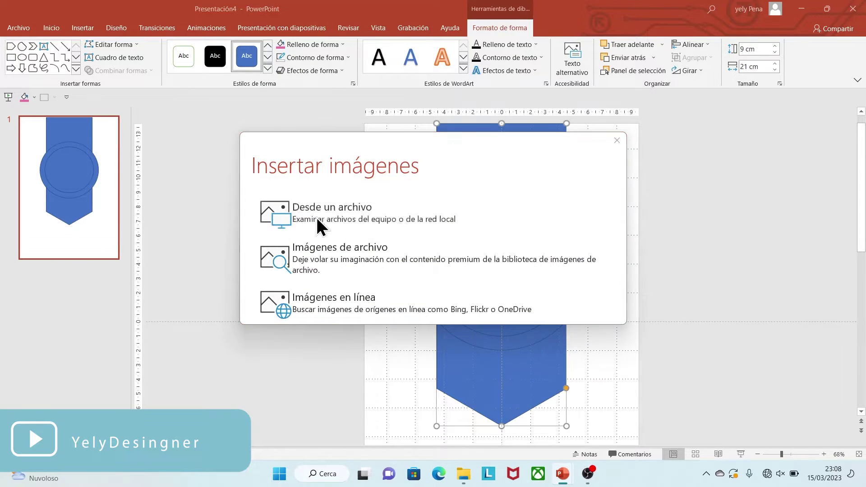
left_click(316, 216)
left_click(573, 189)
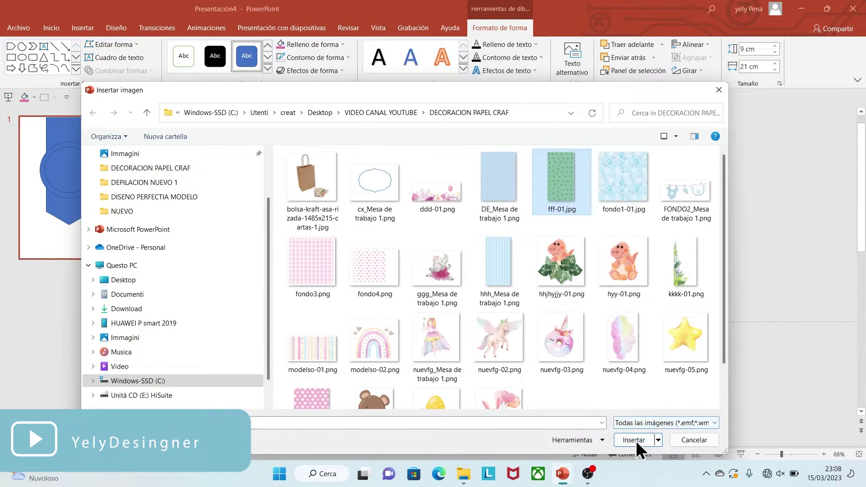
left_click(637, 441)
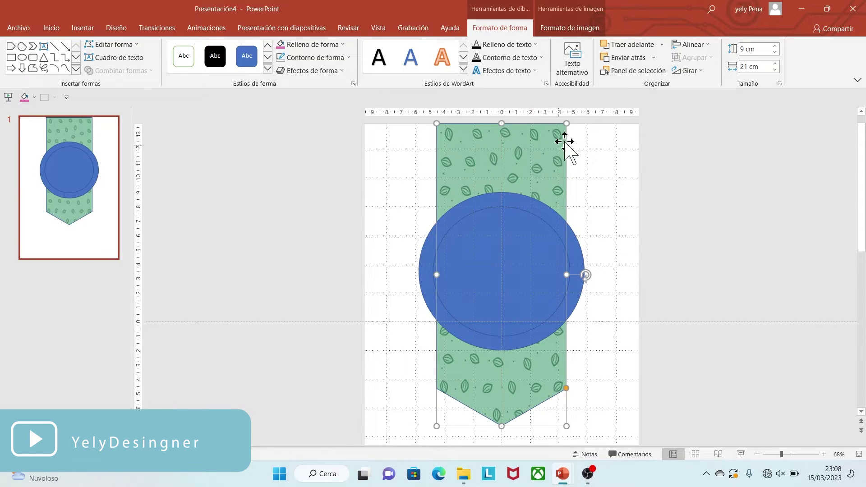
Adjust the banner's picture fill in crop mode, widening the leaf pattern slightly beyond both sides of the shape
left_click(578, 31)
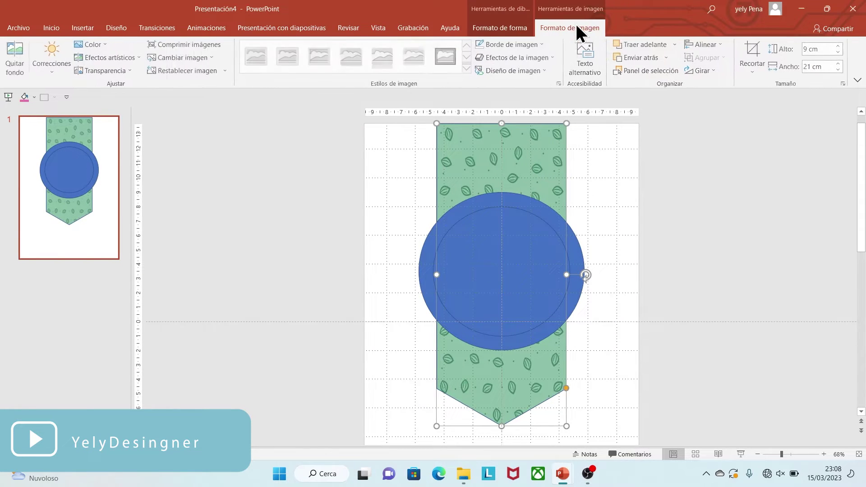
left_click(755, 58)
left_click_drag(568, 274, 584, 272)
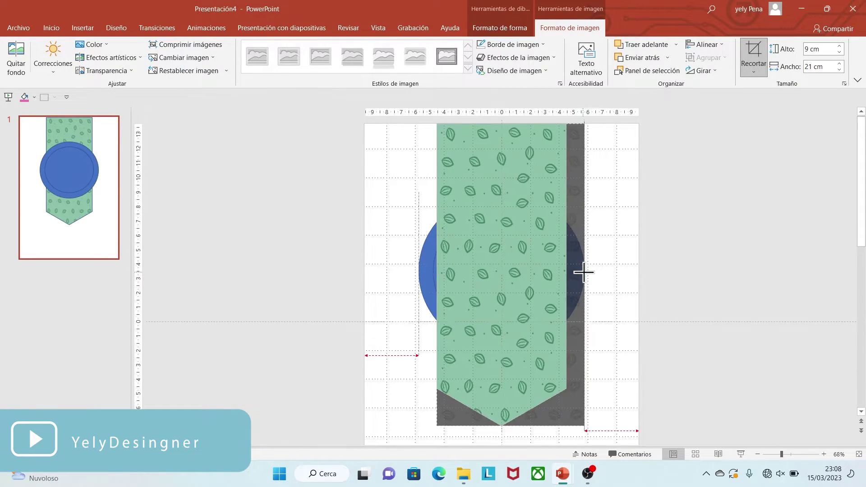
left_click_drag(515, 244, 504, 242)
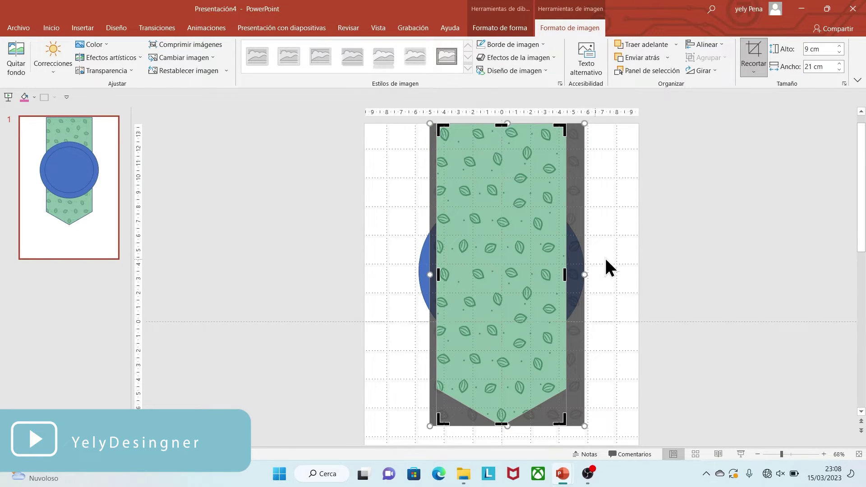
left_click(614, 242)
Remove the outline from the leaf-patterned banner
left_click(540, 148)
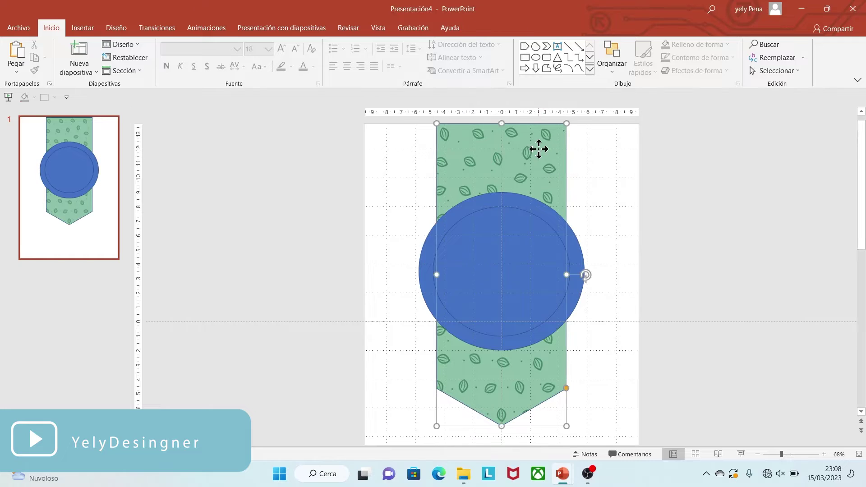
left_click(497, 28)
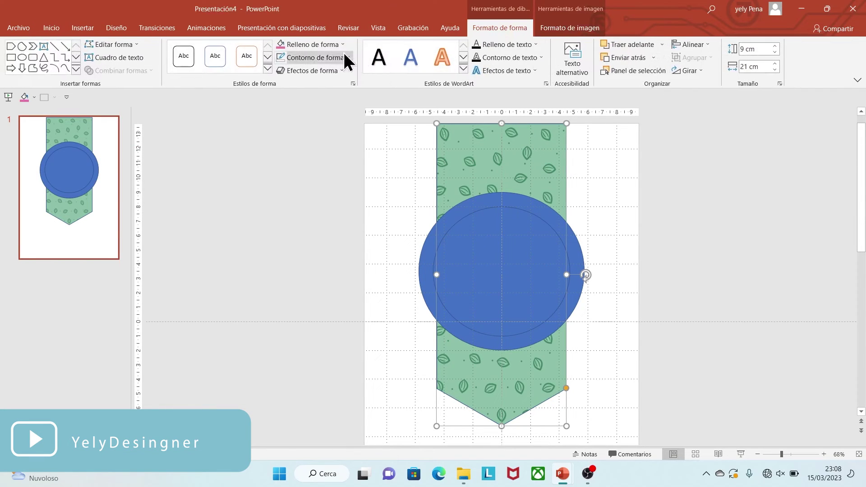
left_click(332, 57)
left_click(315, 156)
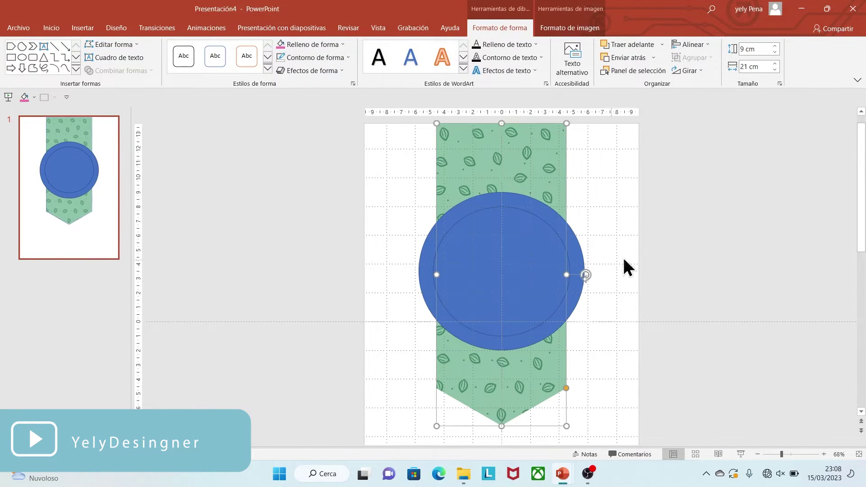
left_click(623, 256)
Fill the larger circle with the light green sampled from the banner background and remove its outline
left_click(567, 228)
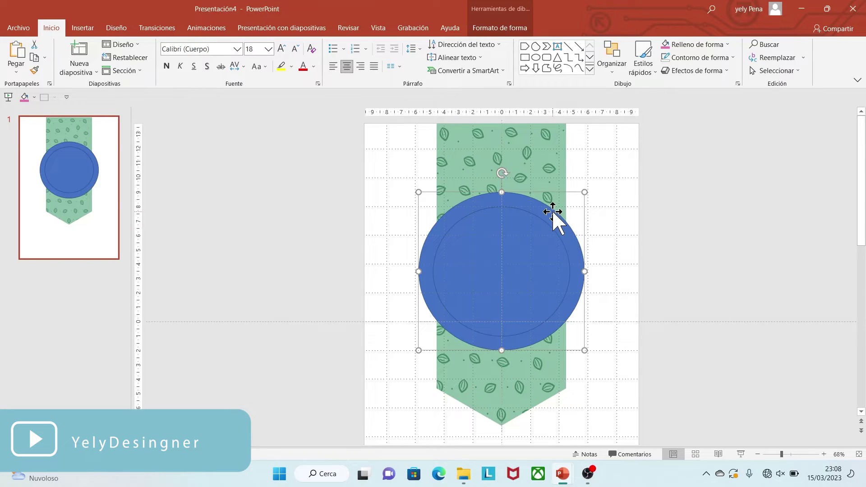
left_click(499, 28)
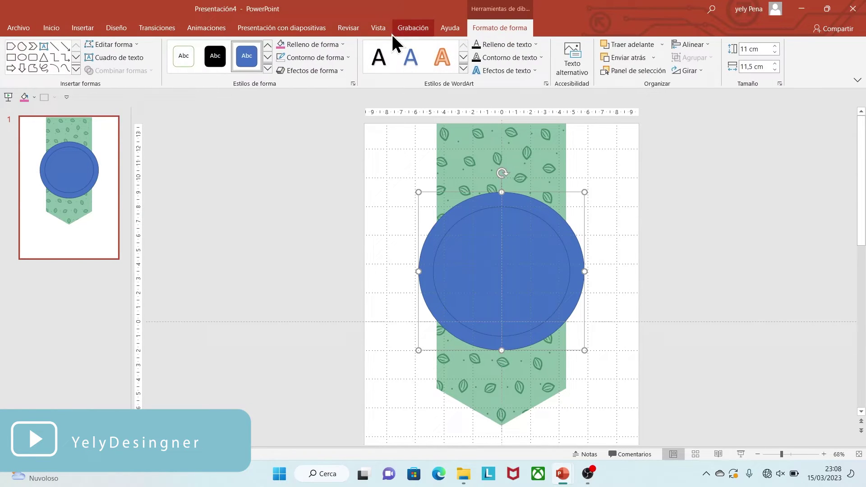
left_click(321, 44)
left_click(318, 169)
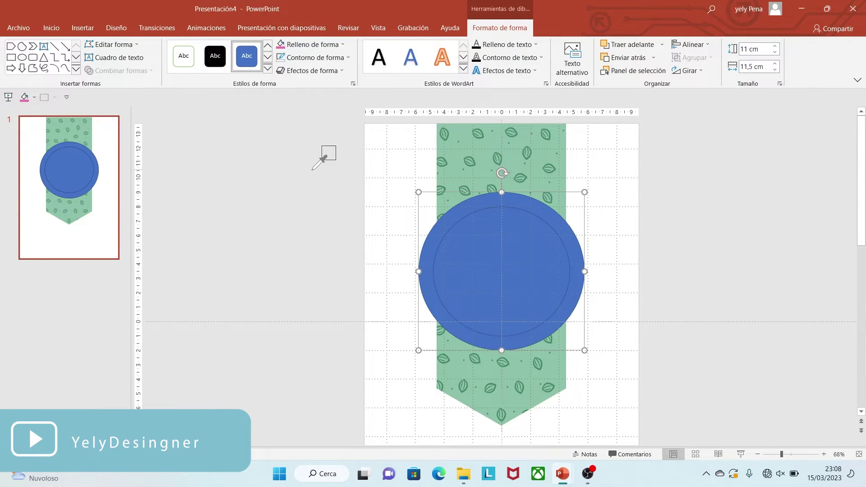
left_click(480, 169)
left_click(313, 57)
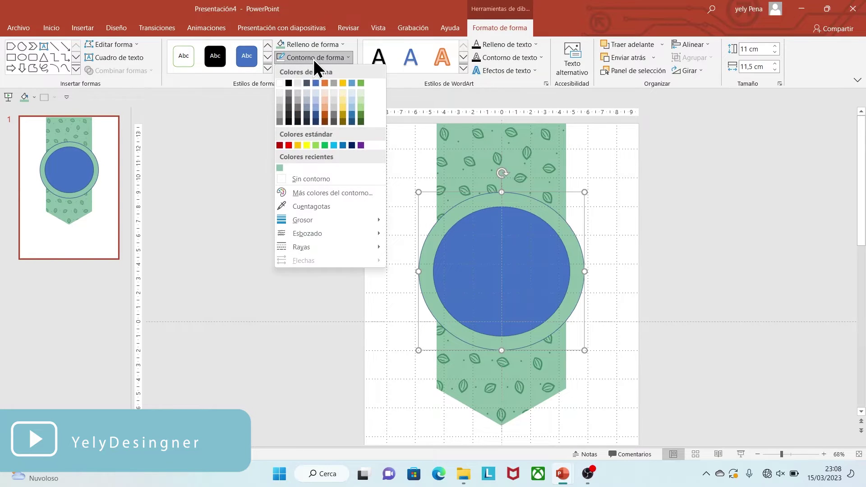
left_click(321, 178)
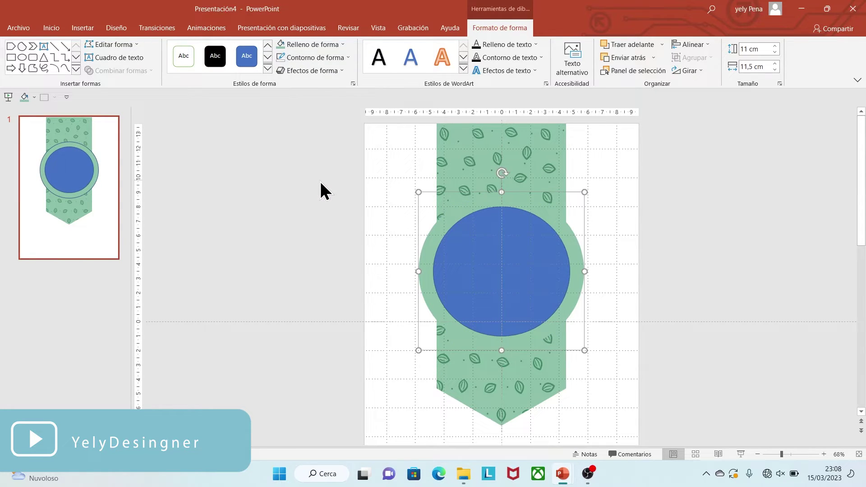
Fill the inner circle with the darker green sampled from the banner's leaf pattern and remove its outline
left_click(510, 243)
left_click(300, 47)
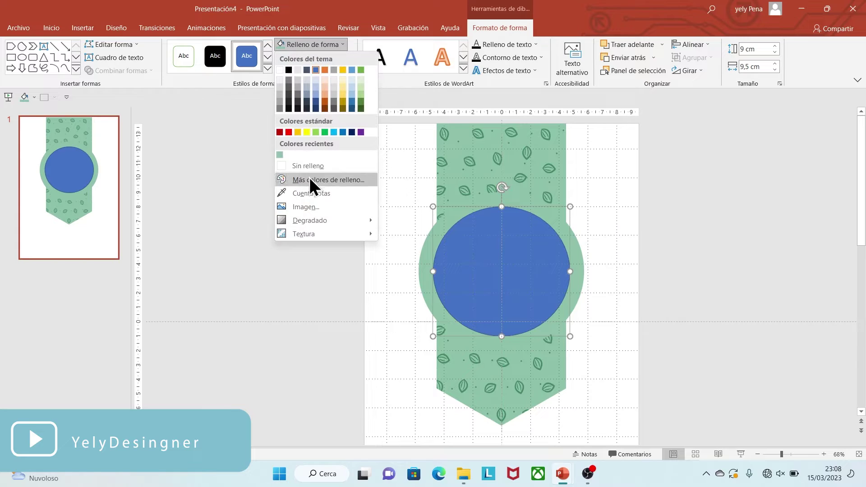
left_click(313, 190)
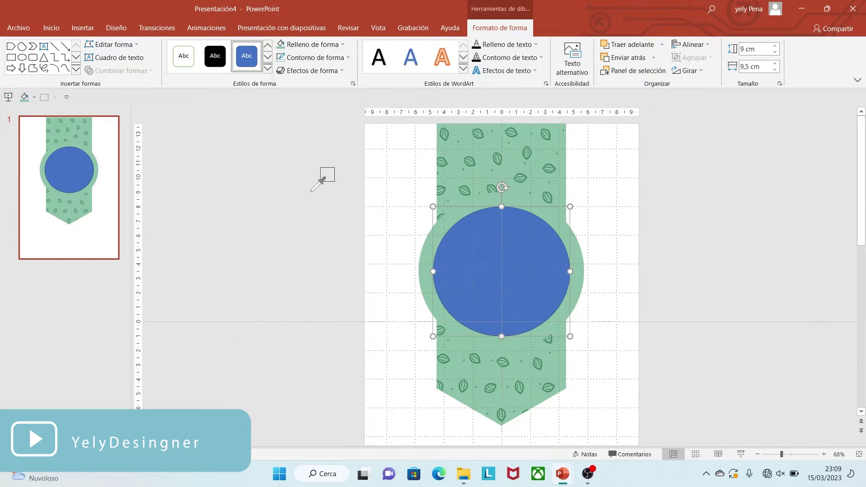
left_click(470, 185)
left_click(304, 60)
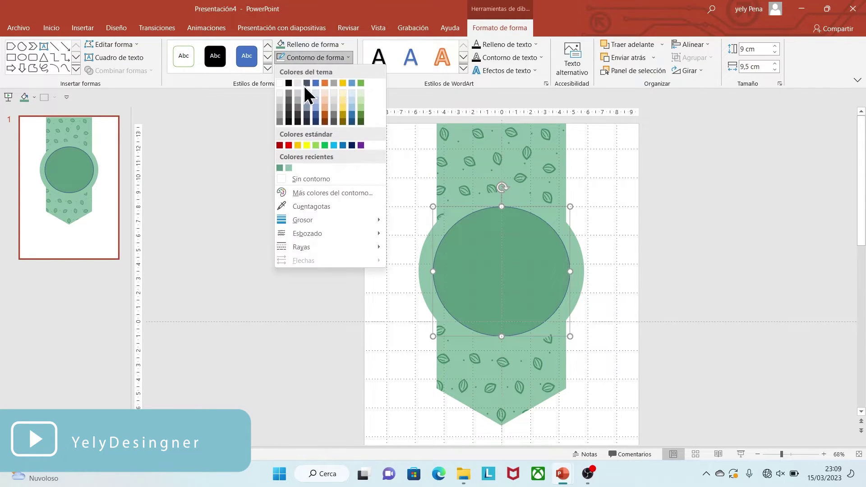
left_click(313, 179)
left_click(609, 232)
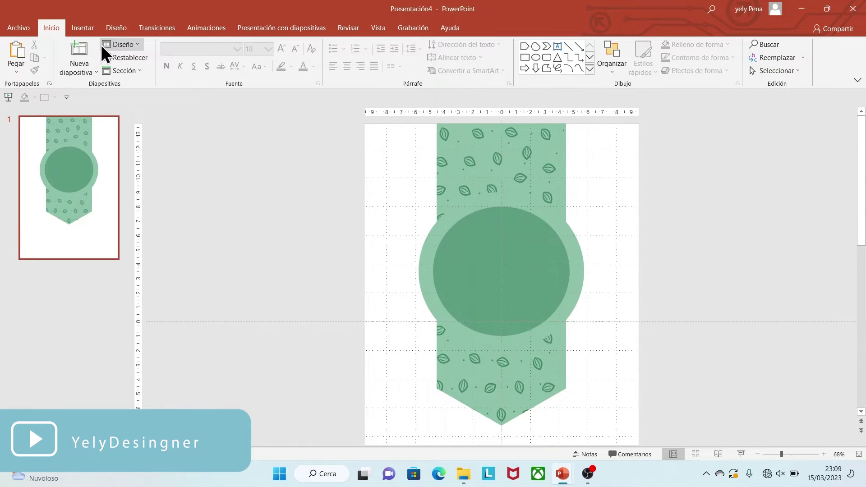
Insert the dinosaur picture hhjhyjjy-01.png from this device
left_click(83, 28)
left_click(103, 66)
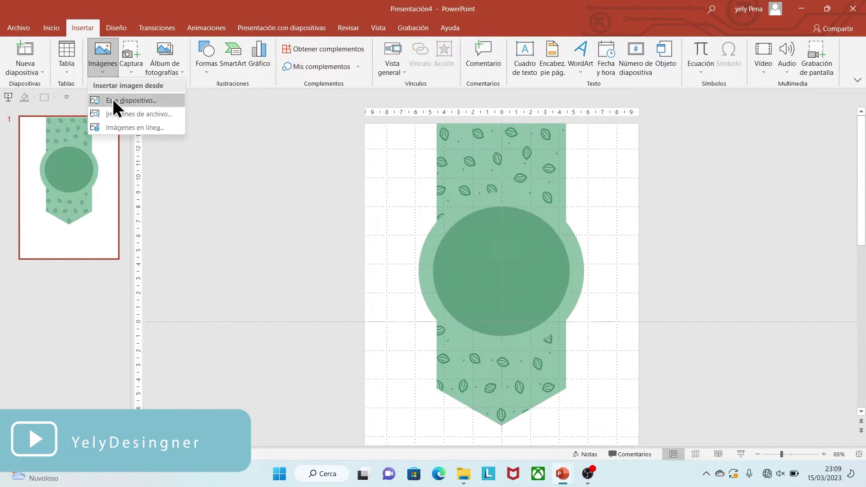
left_click(113, 99)
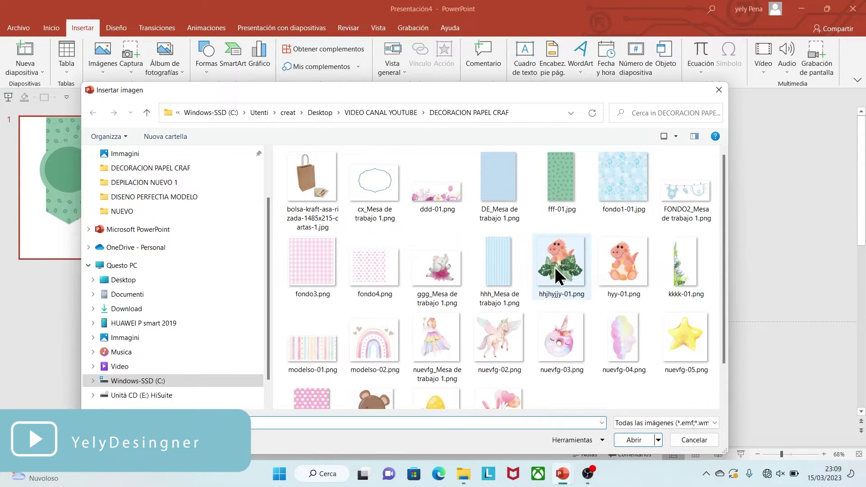
left_click(555, 268)
left_click(636, 441)
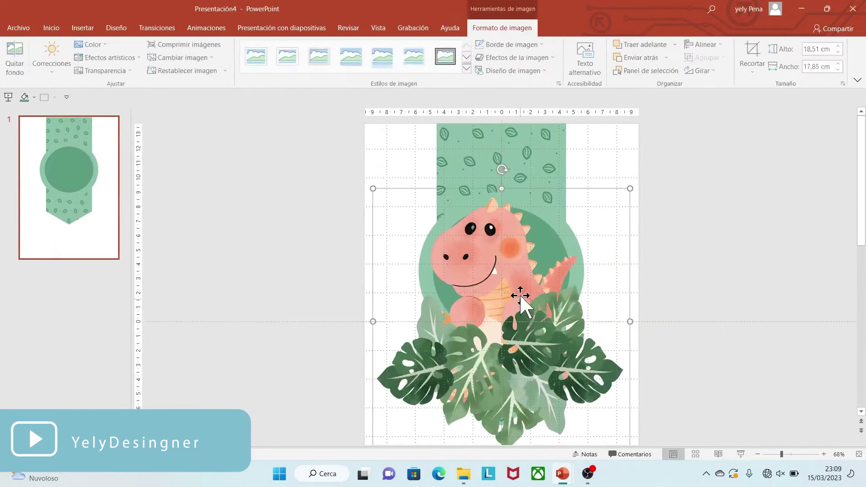
Shrink the dinosaur picture to about 10,49 cm high and 10,12 cm wide, and centre it over the banner and the circles' upper half
left_click_drag(520, 296, 517, 230)
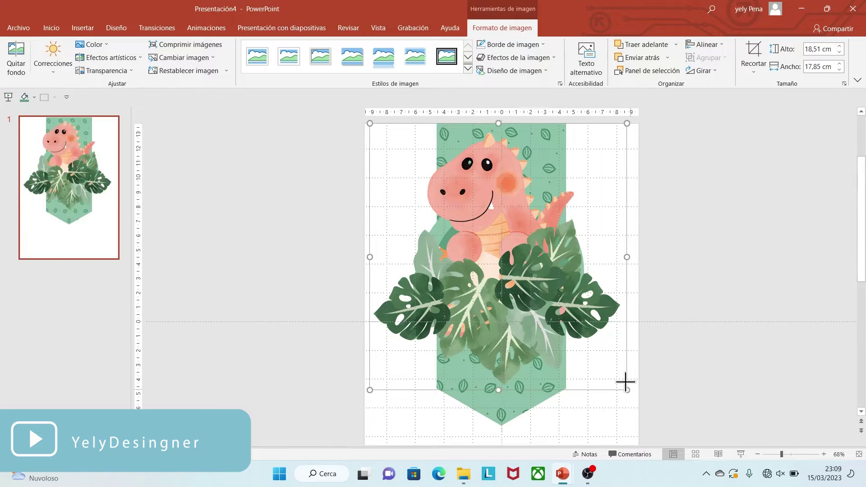
left_click_drag(626, 382, 506, 258)
left_click_drag(423, 211, 489, 236)
left_click_drag(566, 291, 575, 297)
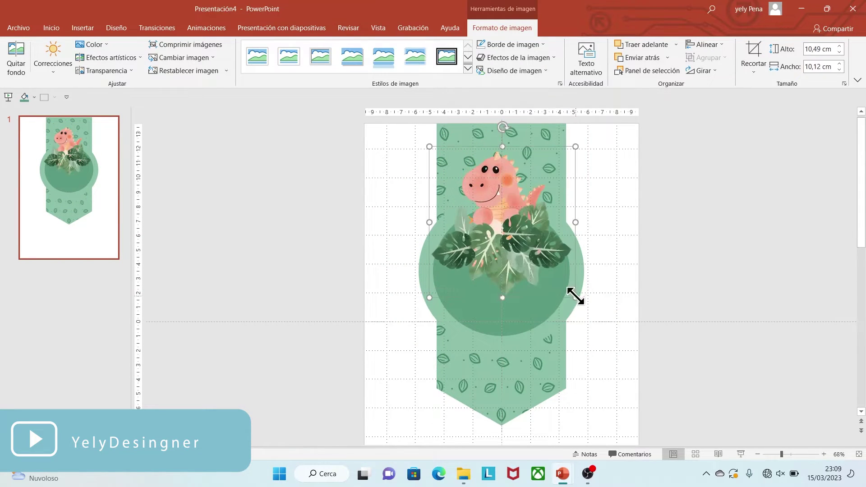
left_click_drag(523, 237, 523, 230)
left_click(637, 285)
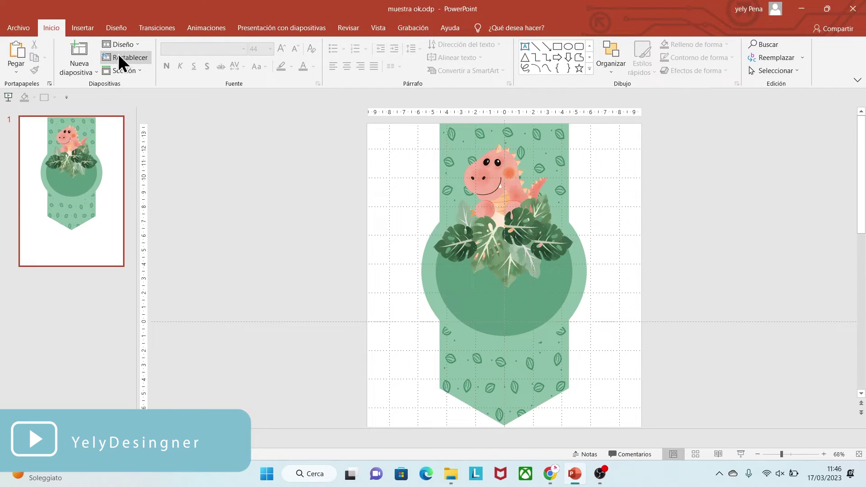
Insert the name lettering picture from this device, shrink it to about 3,2 by 8,13 cm and centre it in the dark circle below the leaves
left_click(84, 28)
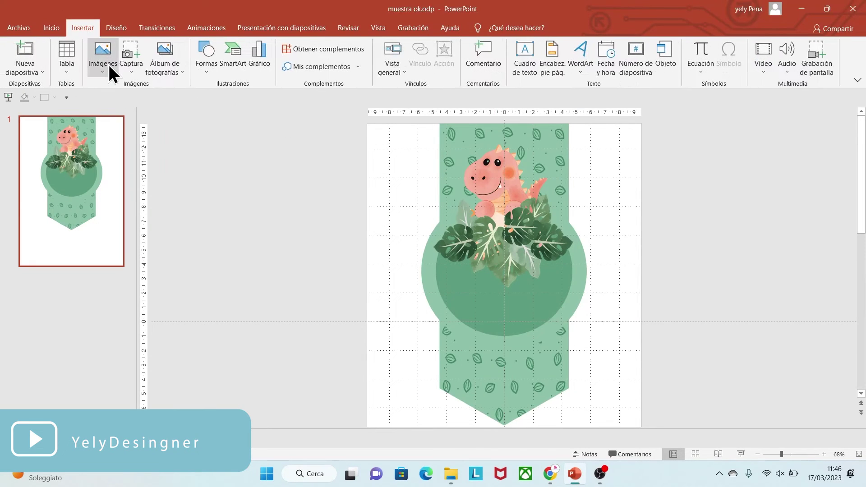
left_click(109, 64)
left_click(119, 100)
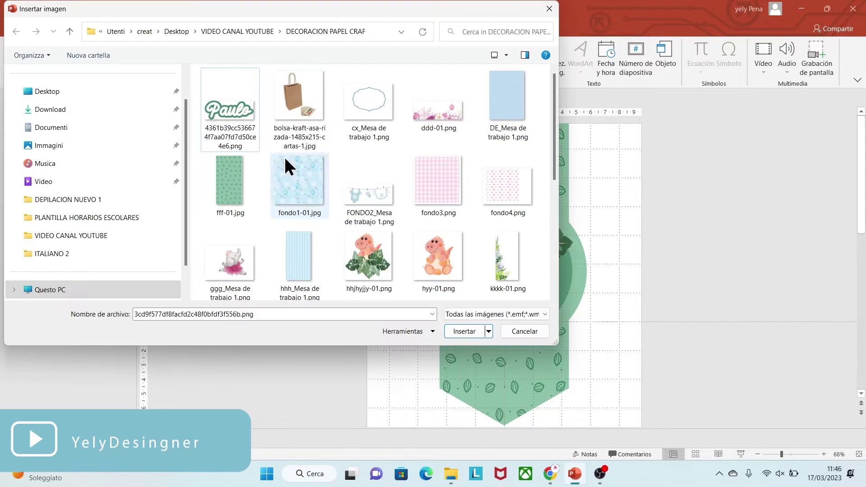
left_click(234, 117)
left_click(464, 331)
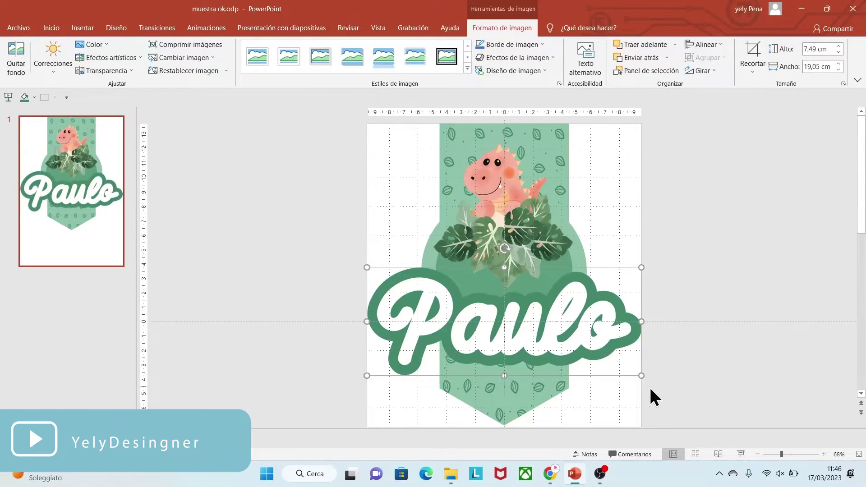
left_click_drag(638, 375, 499, 274)
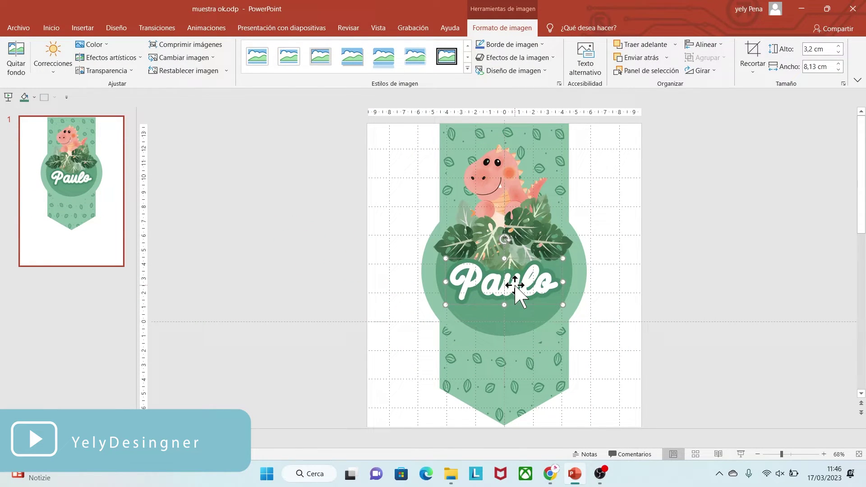
left_click(336, 194)
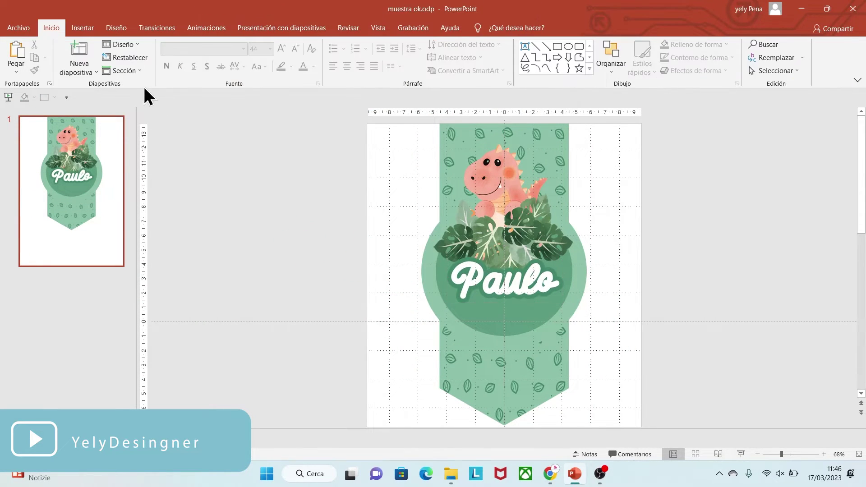
Add a text box to the left of the page reading "Mis 2 añitos" in Challista, size 44
left_click(88, 30)
left_click(205, 63)
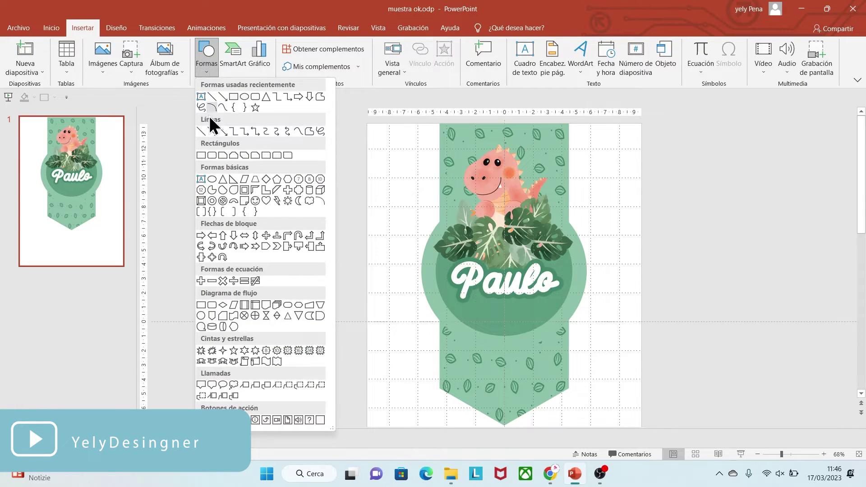
left_click(201, 178)
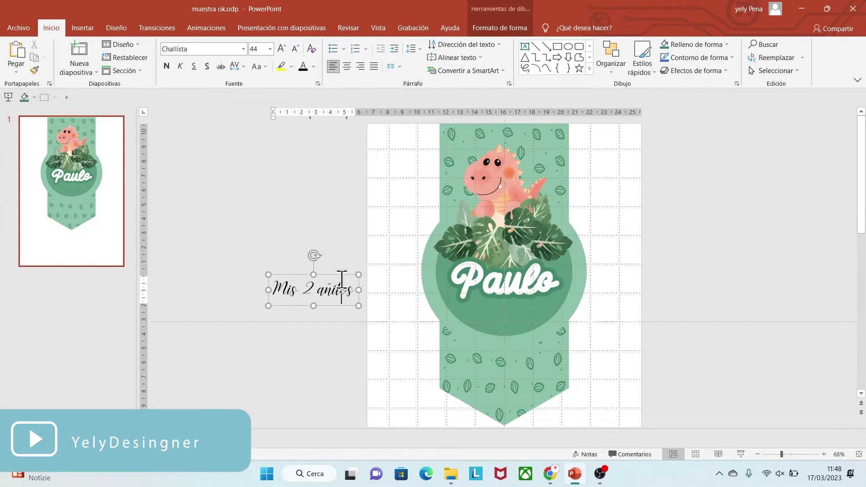
Change the font colour of the "Mis 2 añitos" text to white
left_click_drag(350, 291, 263, 284)
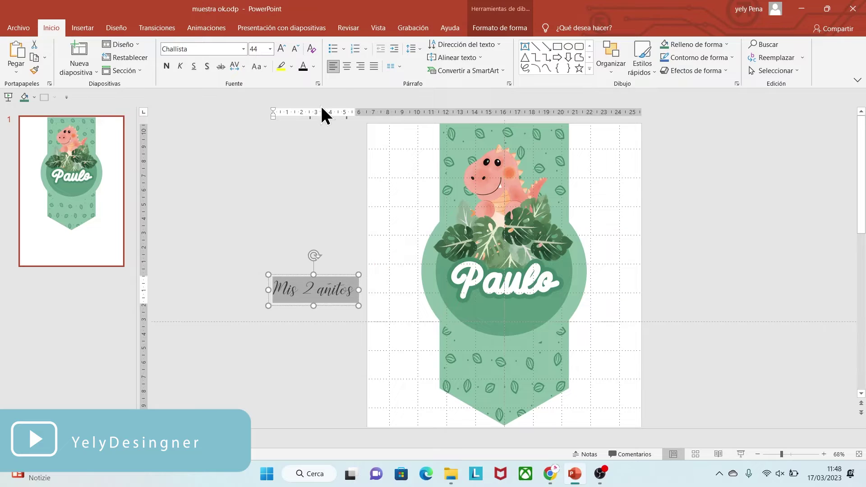
left_click(314, 67)
left_click(302, 92)
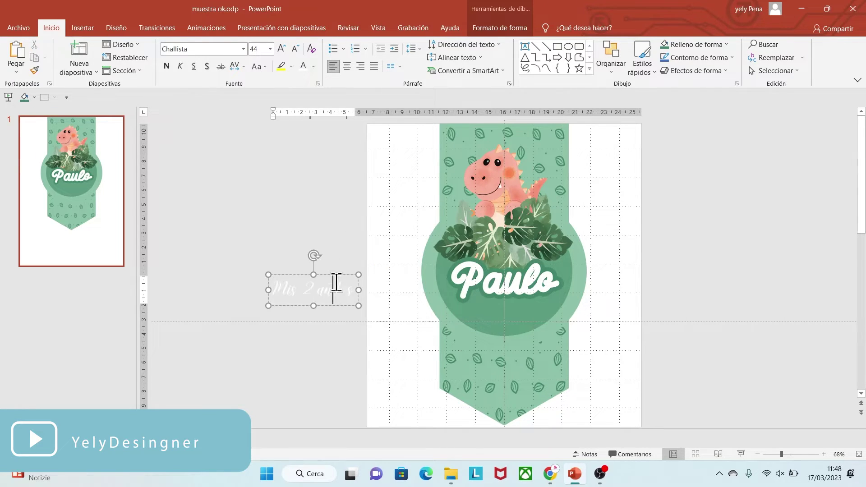
Move the "Mis 2 añitos" text into the dark circle, centred just below the name lettering
left_click_drag(329, 275, 526, 295)
left_click(748, 332)
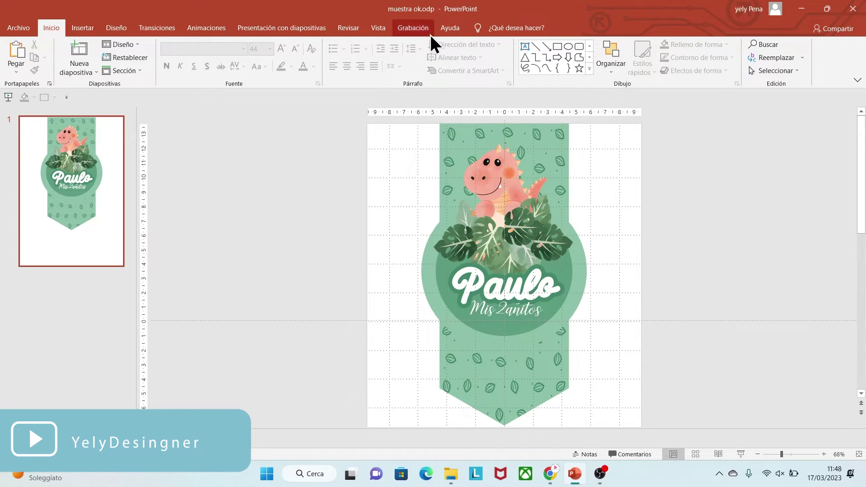
Hide the ruler, gridlines and guides to check the finished banner, and show them again
left_click(378, 28)
left_click(291, 47)
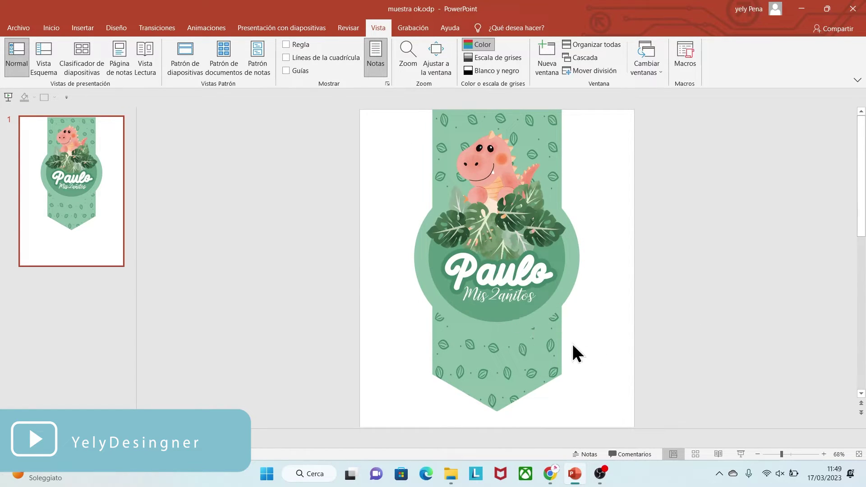
left_click(289, 45)
left_click(287, 58)
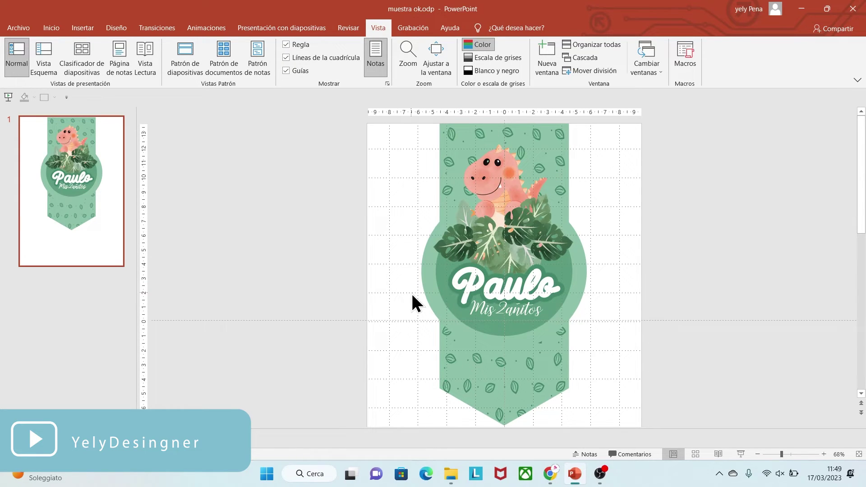
Add a second slide and clear any placeholders from it
left_click(60, 29)
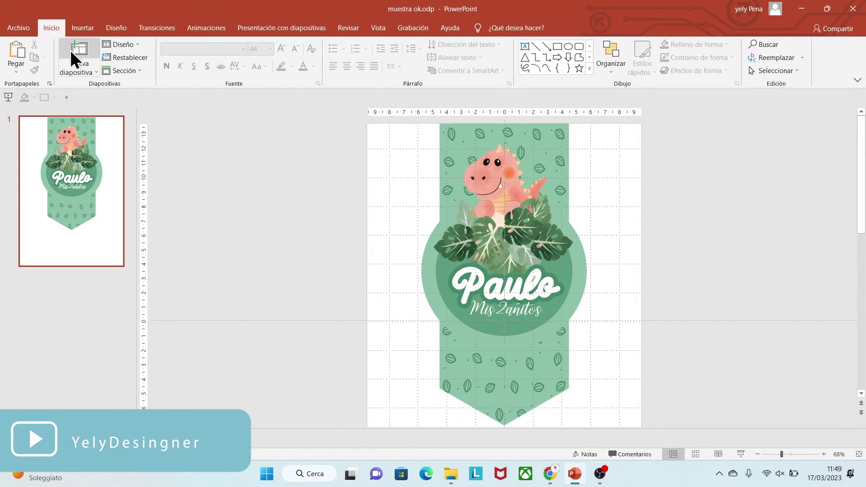
left_click(71, 51)
left_click_drag(367, 124, 680, 474)
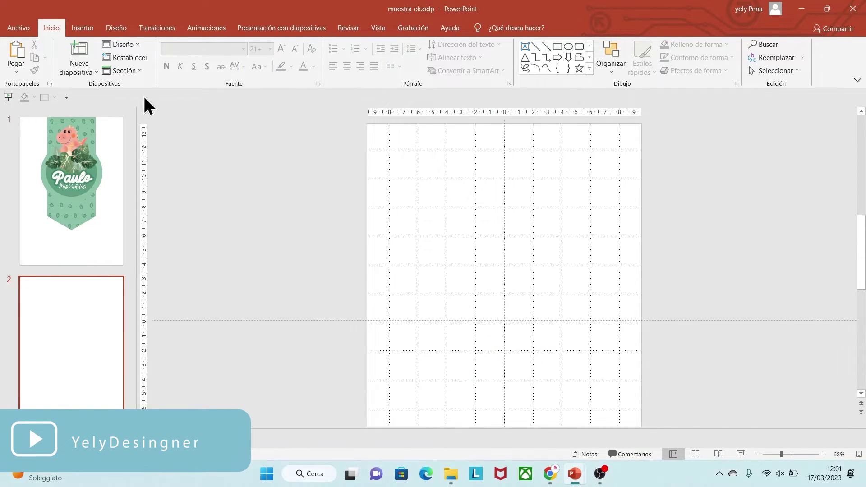
Draw a rectangle about 13,66 cm high and 19,05 cm wide over the upper half of the second slide
left_click(86, 29)
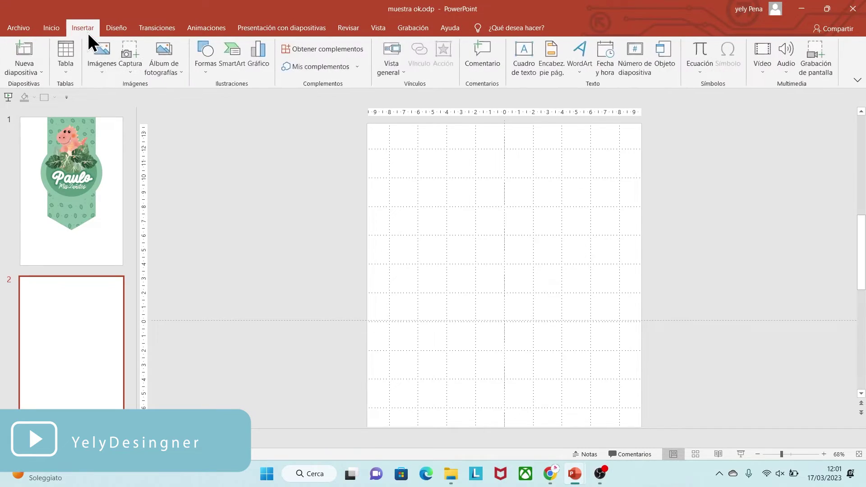
left_click(210, 77)
left_click(202, 155)
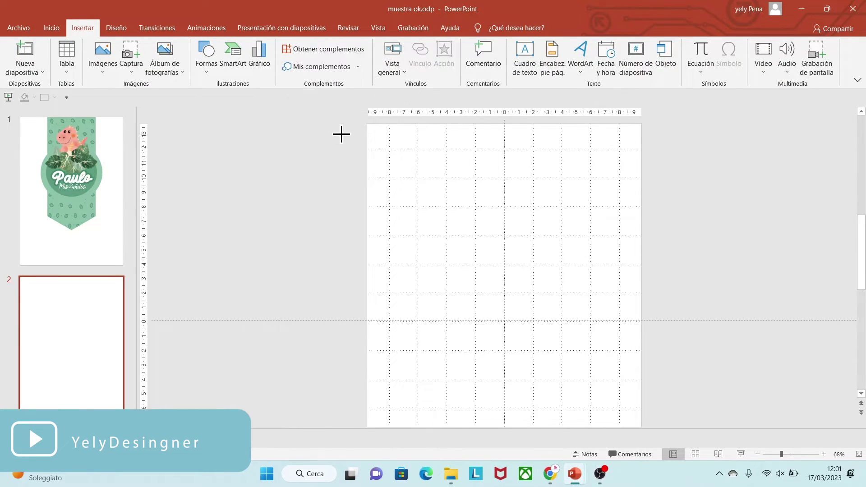
mouse_move(367, 123)
left_mouse_down()
mouse_move(620, 293)
mouse_move(641, 320)
left_mouse_up()
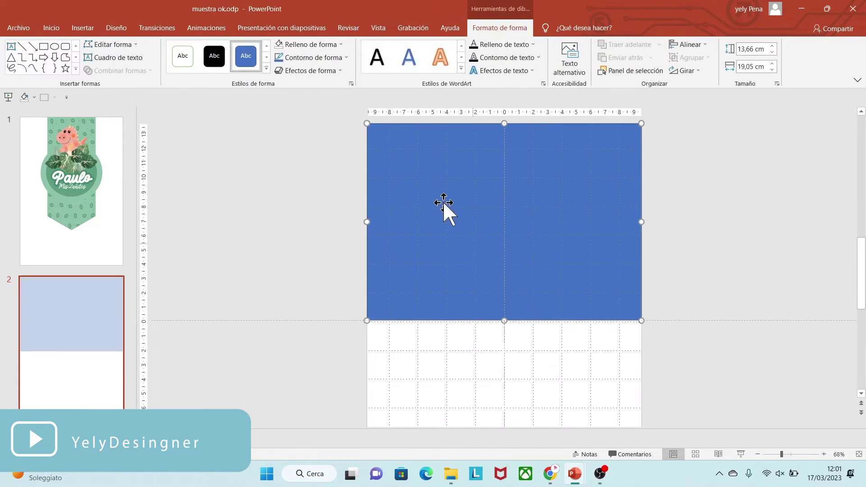
Insert an ellipse over the rectangle and set its height and width to 20 cm
left_click(81, 30)
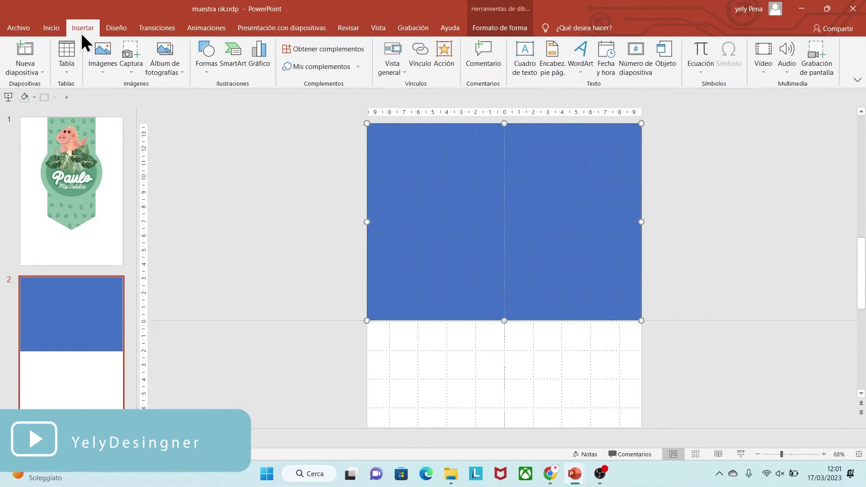
left_click(204, 72)
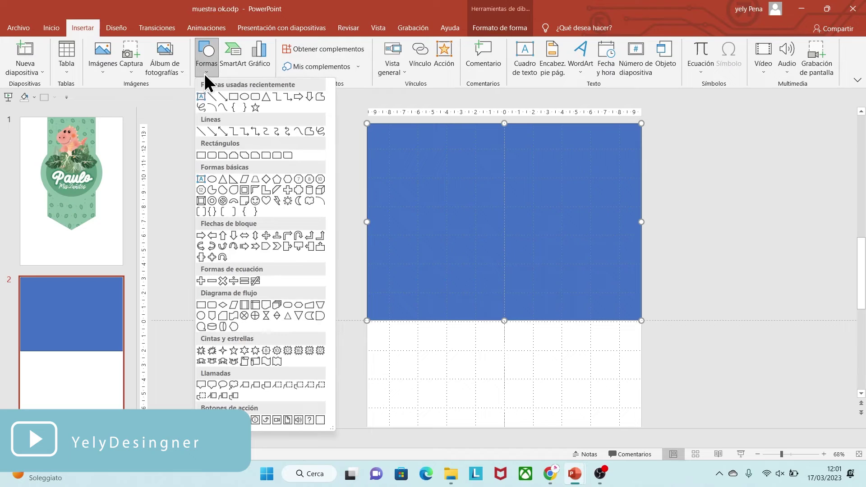
left_click(213, 179)
left_click(534, 224)
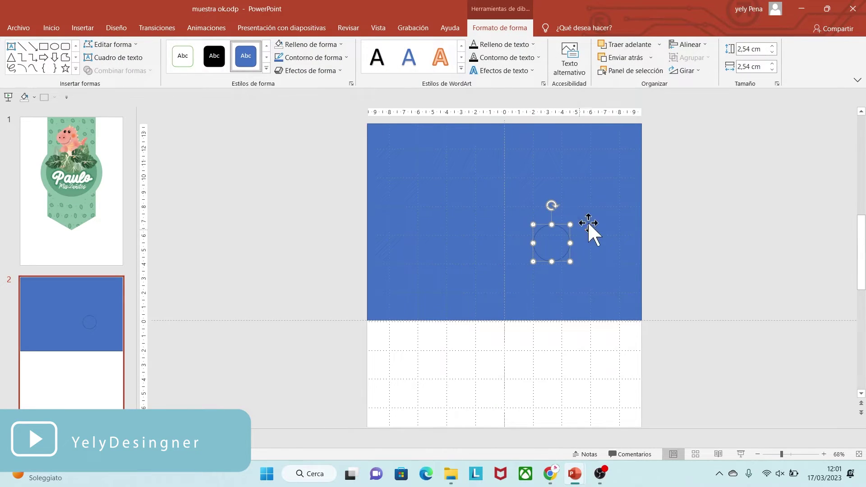
left_click(751, 50)
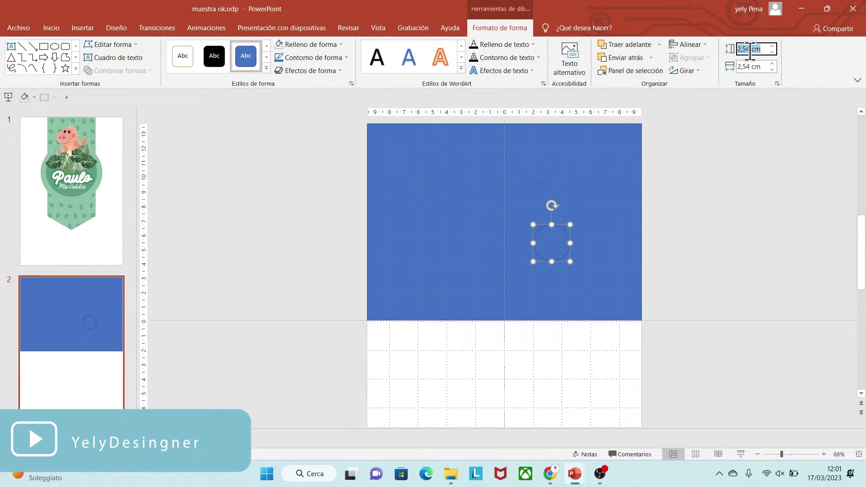
type("20")
left_click(755, 68)
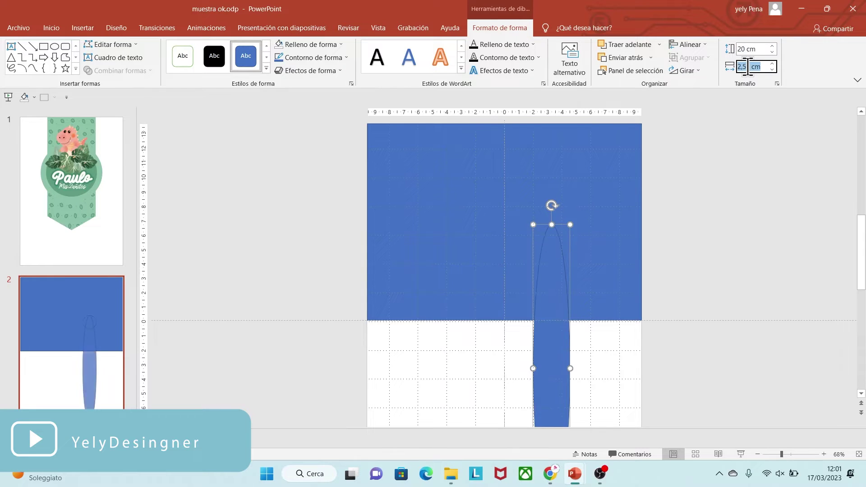
key("BackSpace")
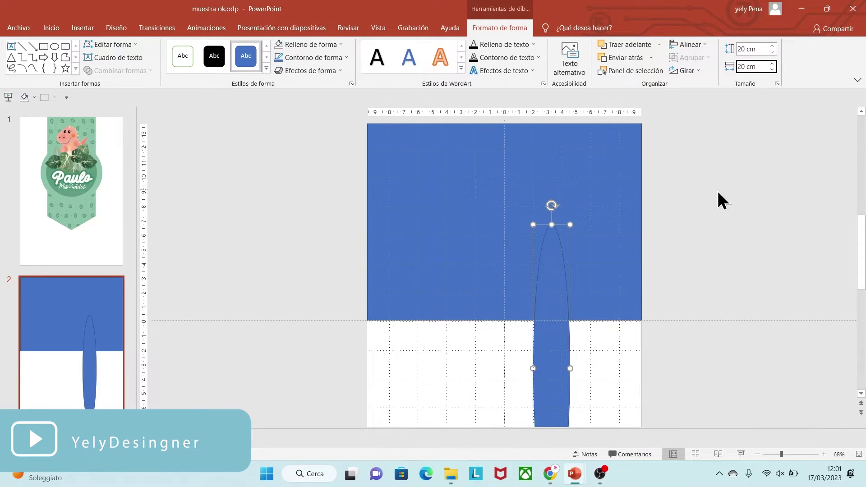
key("Return")
Remove the circle's fill and centre it horizontally on the rectangle, with its lowest point just above the rectangle's lower edge
left_click_drag(676, 299, 515, 201)
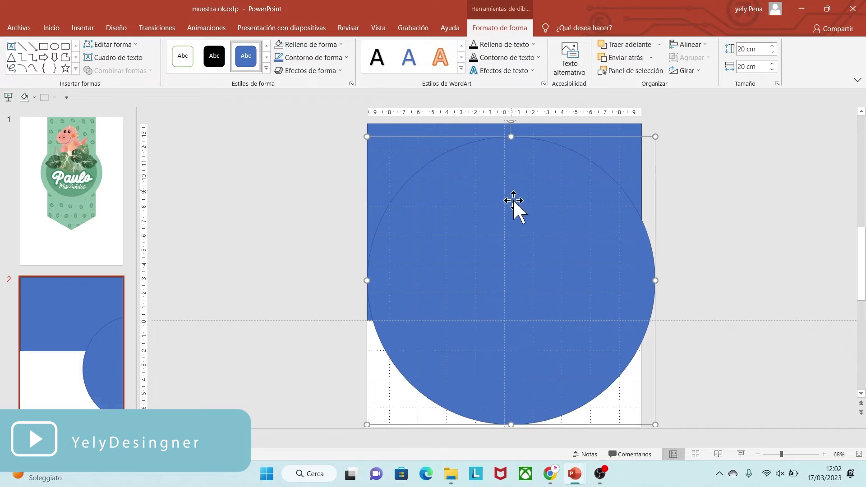
left_click(296, 44)
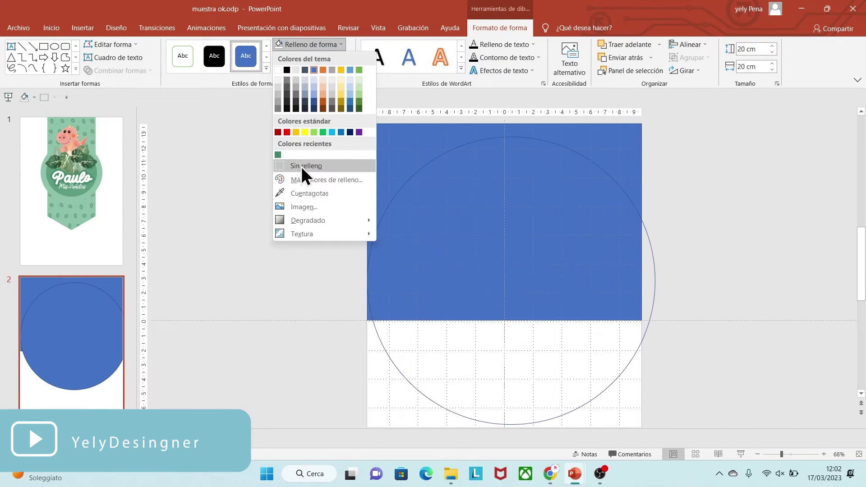
left_click(306, 166)
left_click_drag(629, 348, 622, 243)
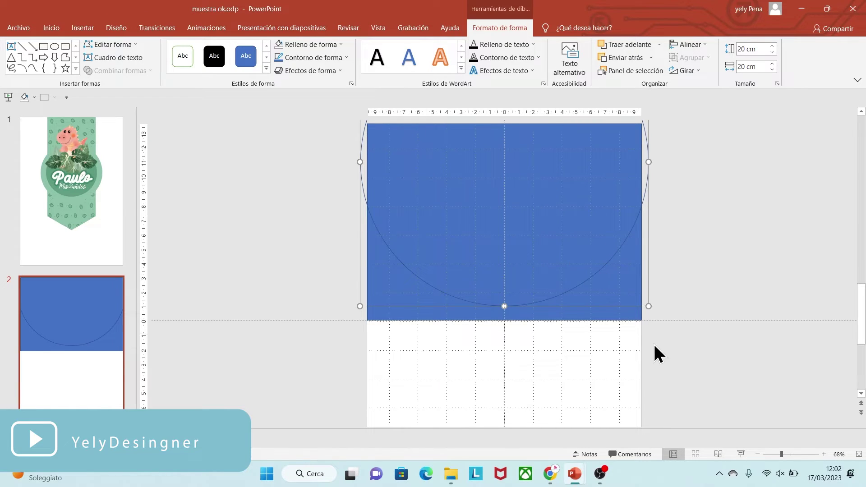
left_click(654, 363)
Select the circle and the rectangle together and merge them with Intersect (Intersecar)
left_click(773, 455)
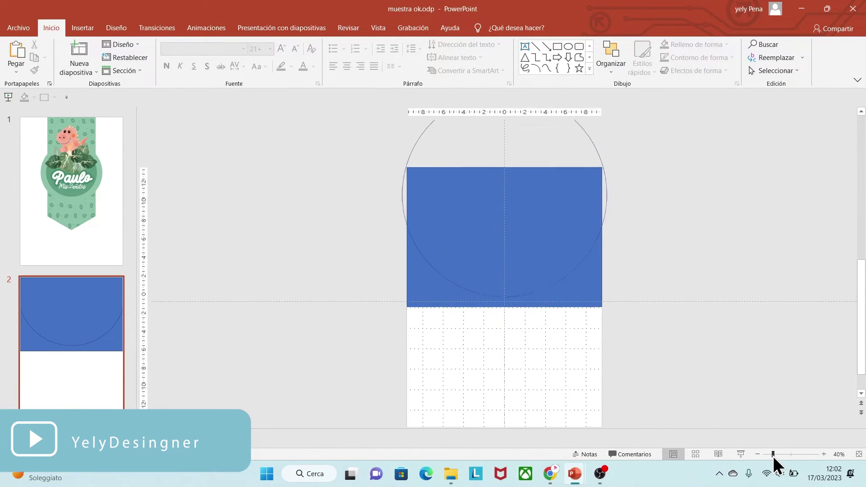
left_click_drag(740, 353, 335, 68)
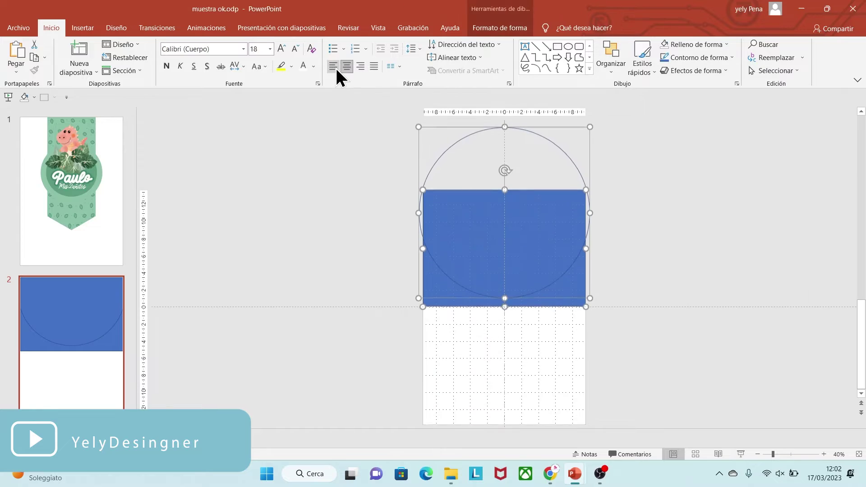
left_click(497, 30)
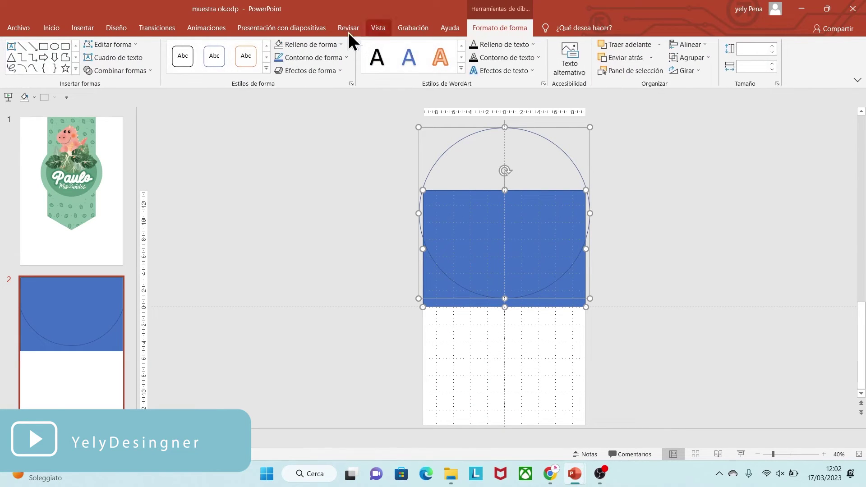
left_click(126, 71)
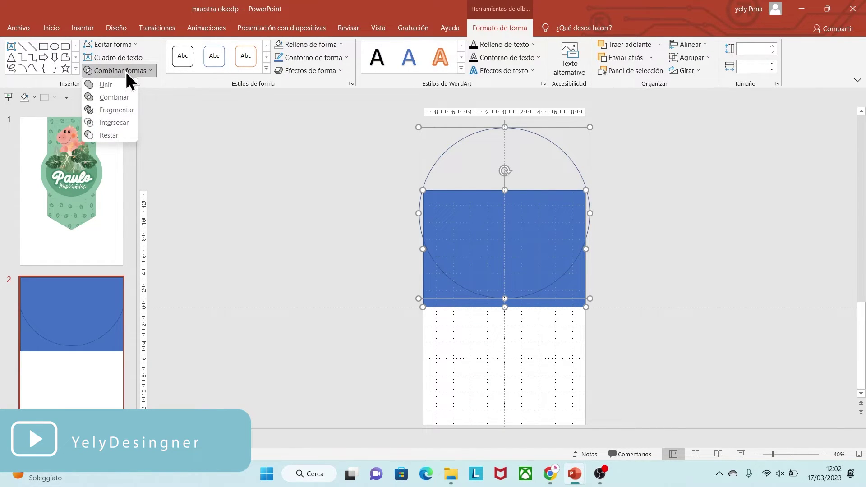
left_click(128, 128)
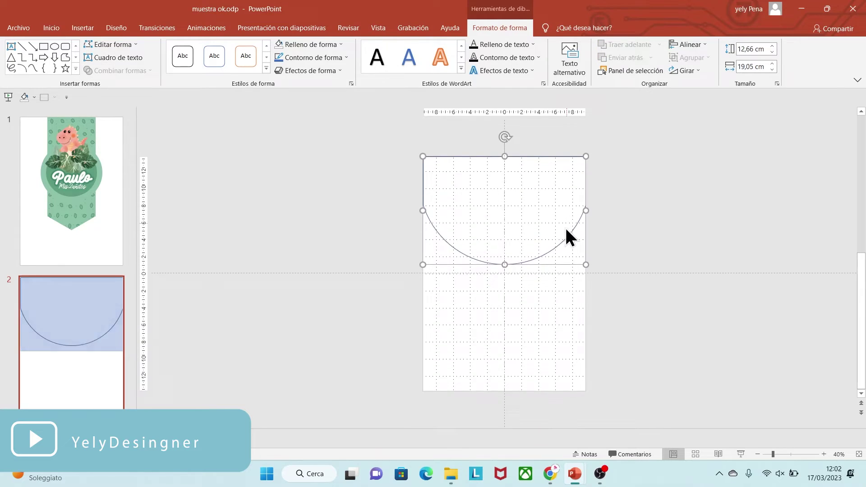
left_click(563, 282)
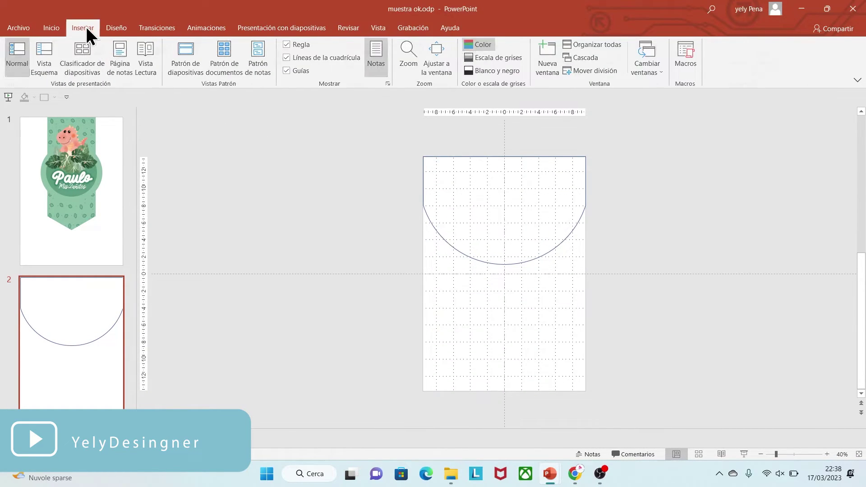
Insert a flowchart terminator shape 3,5 cm high and 10,5 cm wide, and centre it below the curved outline
left_click(83, 28)
left_click(204, 70)
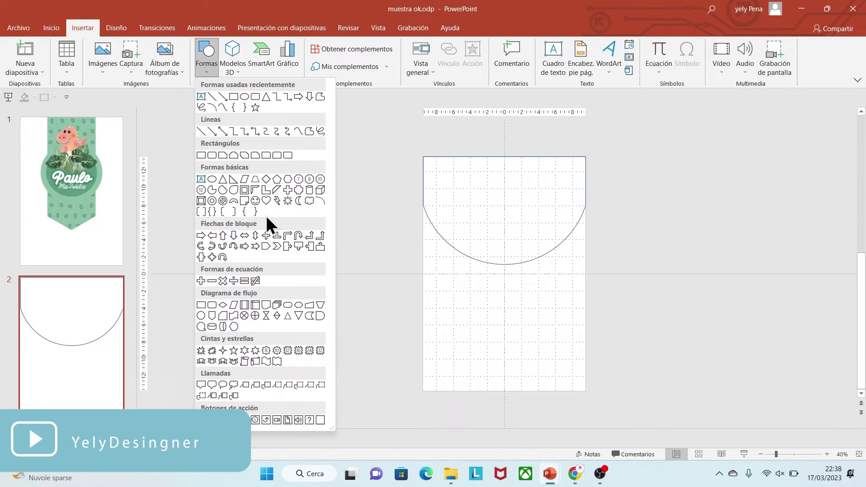
left_click(289, 305)
left_click(535, 309)
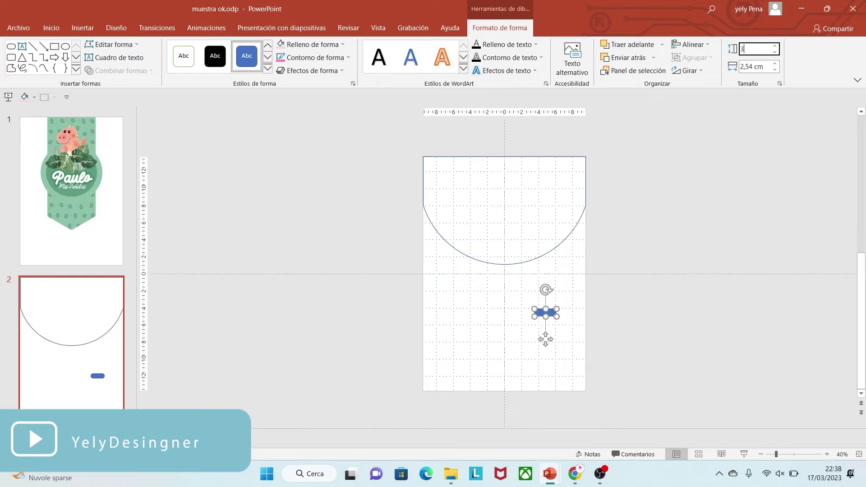
type("3,5")
left_click(760, 68)
type("1")
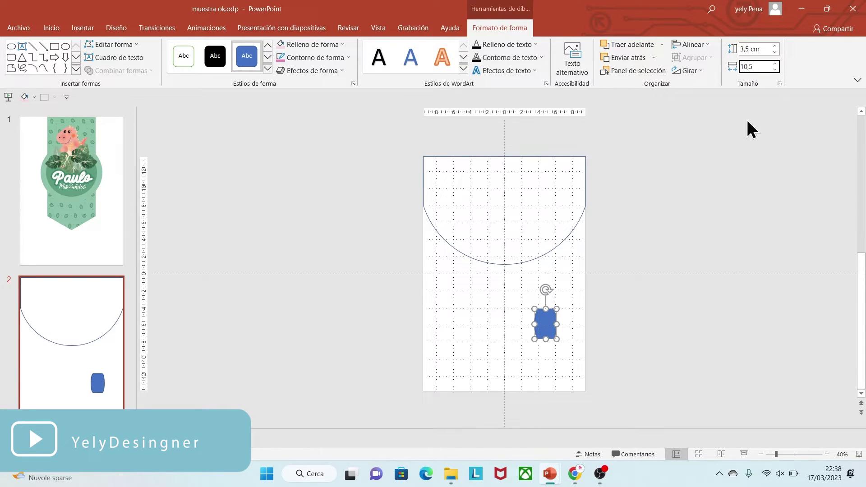
type("0,5")
left_click(678, 271)
left_click(586, 331)
left_click_drag(586, 331, 511, 331)
Insert an ellipse 5,5 cm high and 9,5 cm wide, and centre it over the rounded bar
left_click(83, 26)
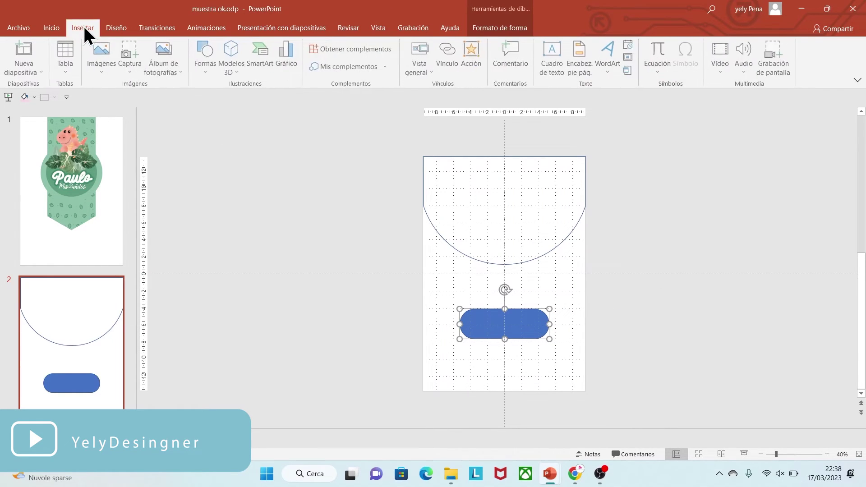
left_click(198, 70)
left_click(212, 180)
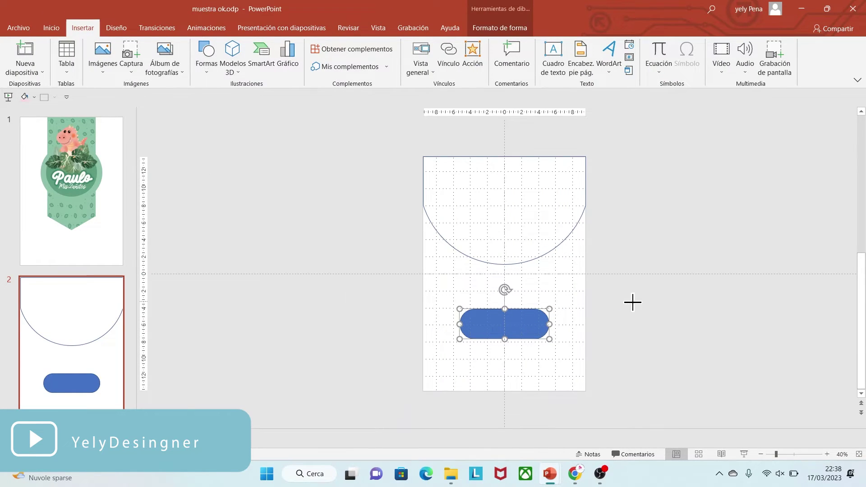
left_click(633, 302)
left_click(754, 49)
key("BackSpace")
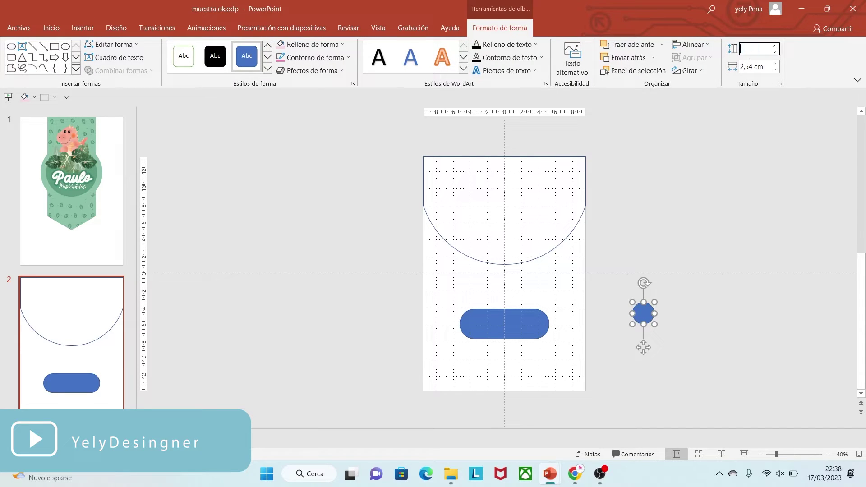
type("5,5")
left_click(764, 67)
key("BackSpace")
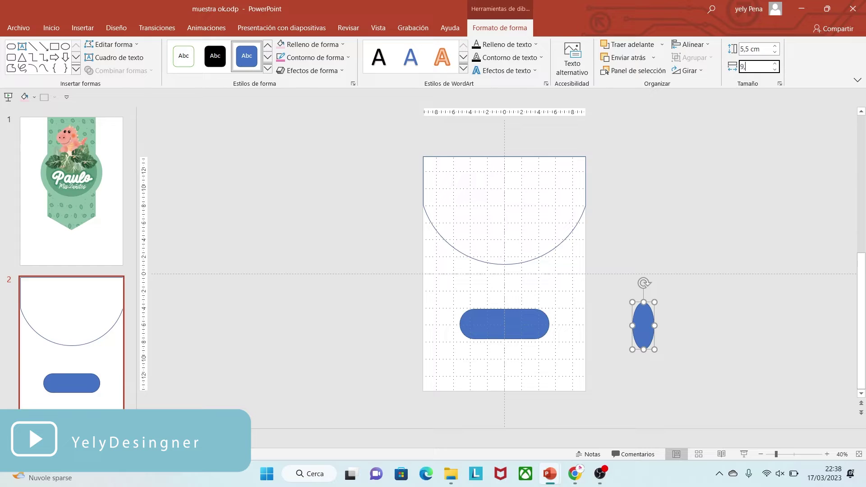
type("9,5")
left_click(752, 178)
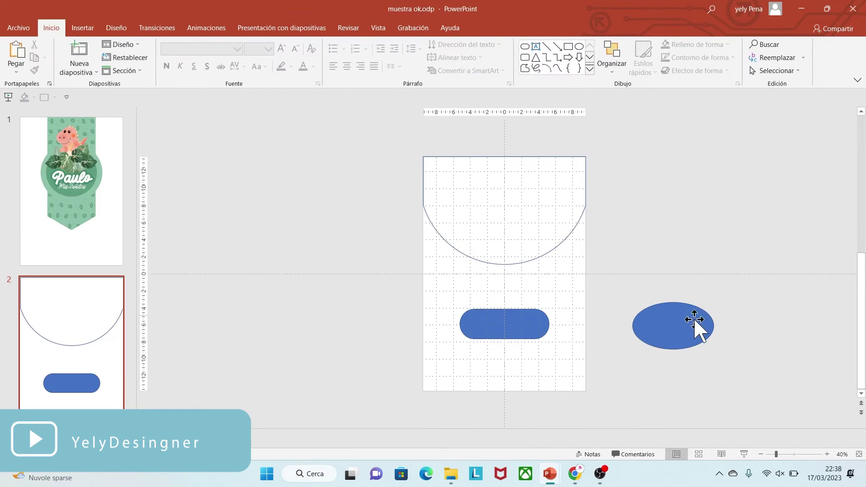
left_click_drag(697, 322, 515, 323)
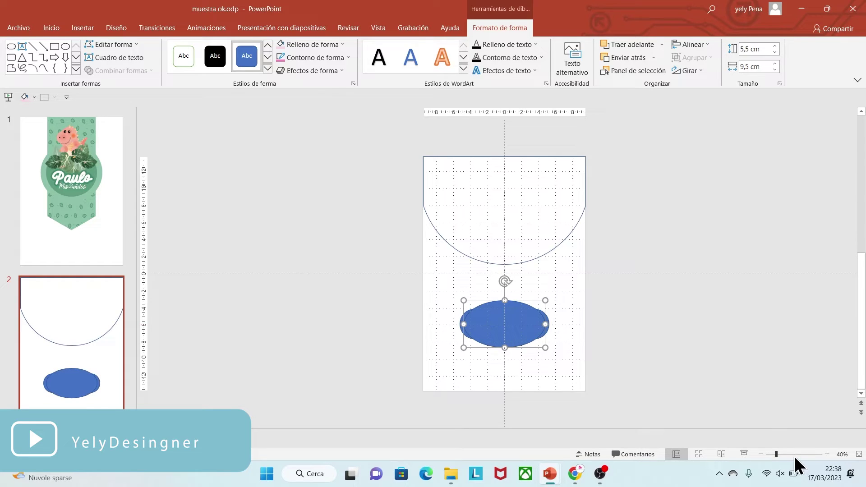
Merge the ellipse and the rounded bar into one label shape with Union (Unir)
left_click(795, 455)
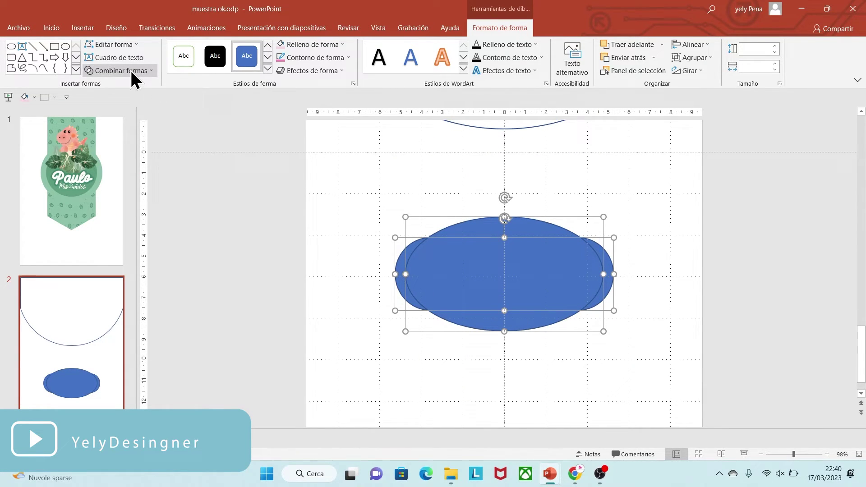
left_click(131, 70)
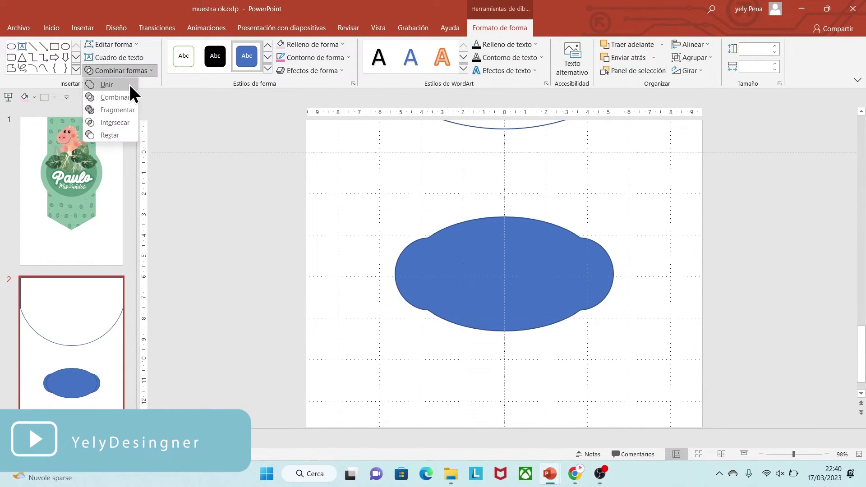
left_click(116, 84)
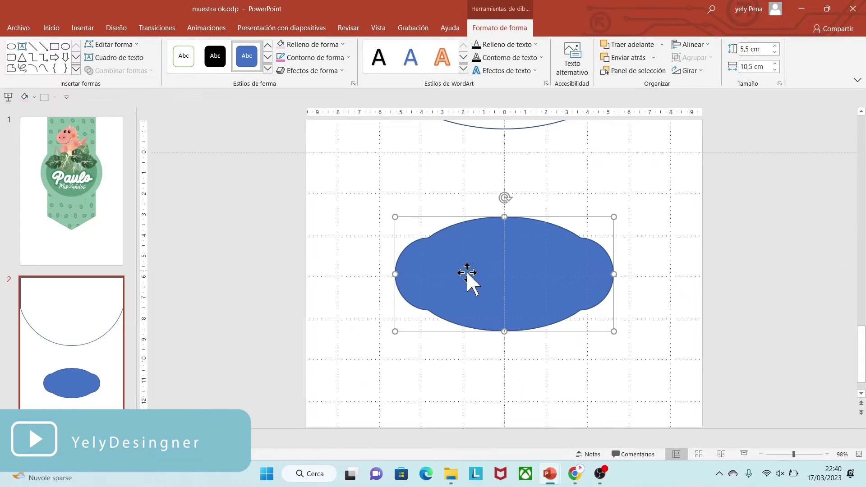
Duplicate the label shape beside the original and resize the copy to 4,5 cm high and 9,5 cm wide
key("ctrl+c")
key("ctrl+v")
left_click_drag(462, 280, 226, 265)
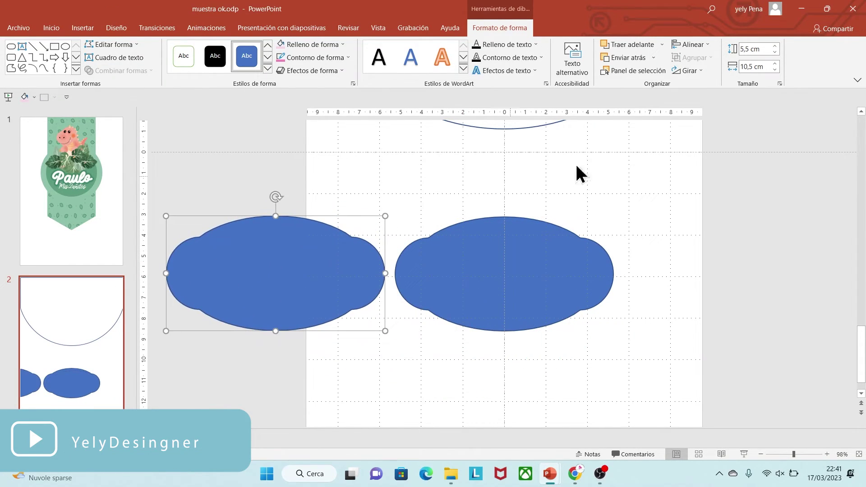
left_click(748, 49)
type("4,5")
left_click(756, 66)
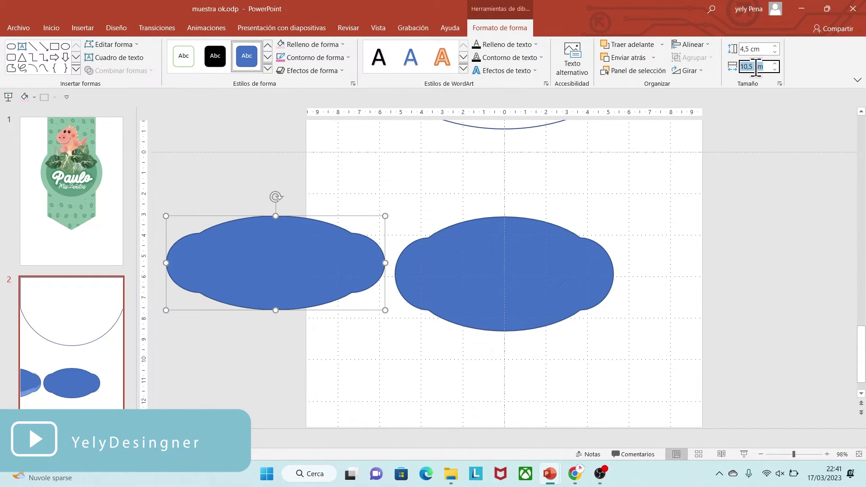
type("9,5")
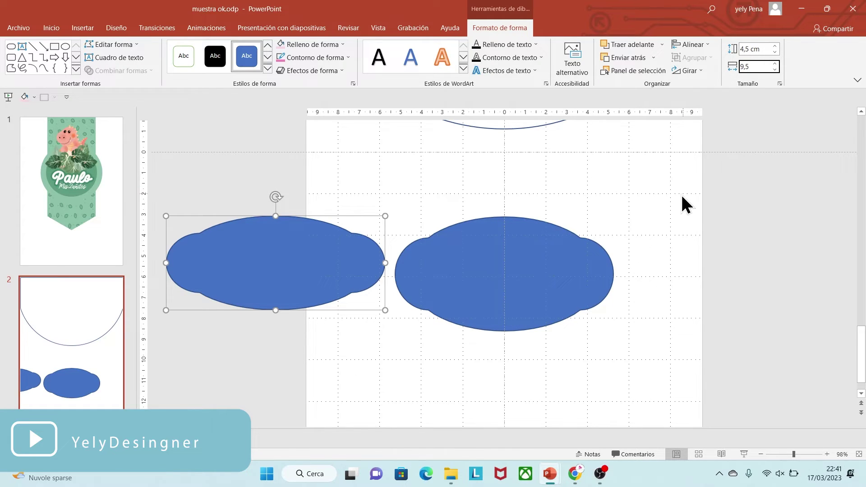
left_click(681, 193)
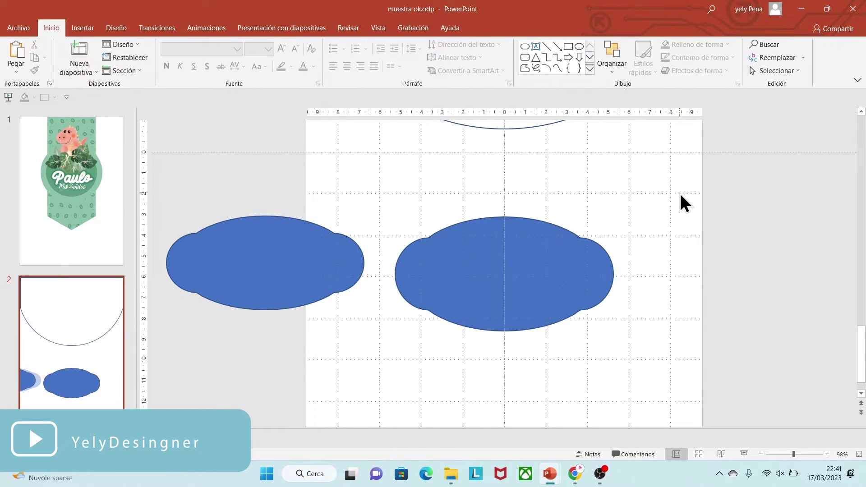
Centre the smaller label copy inside the larger label shape
left_click(302, 267)
left_click_drag(302, 267, 542, 275)
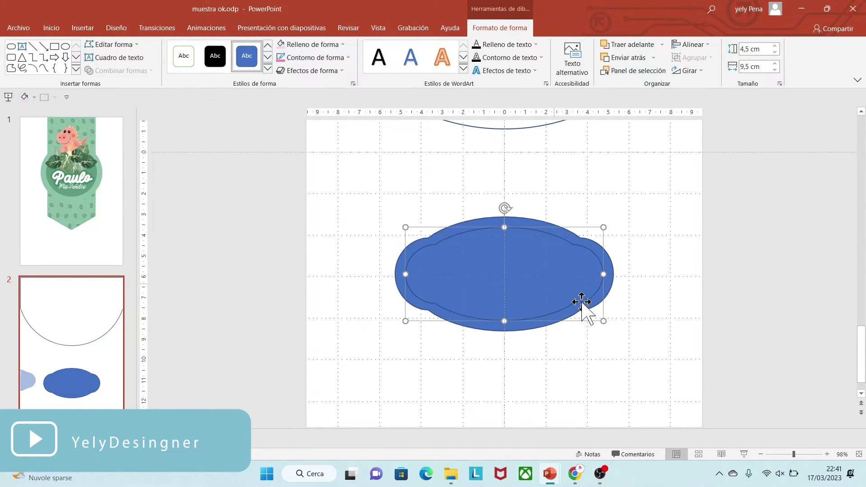
left_click(622, 335)
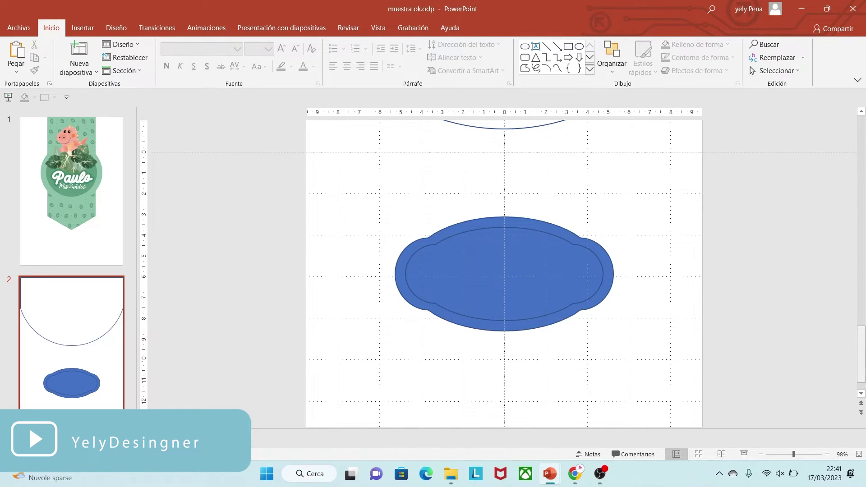
Move both label shapes together up over the lower edge of the curved shape, keeping them horizontally centred
left_click_drag(863, 357, 863, 299)
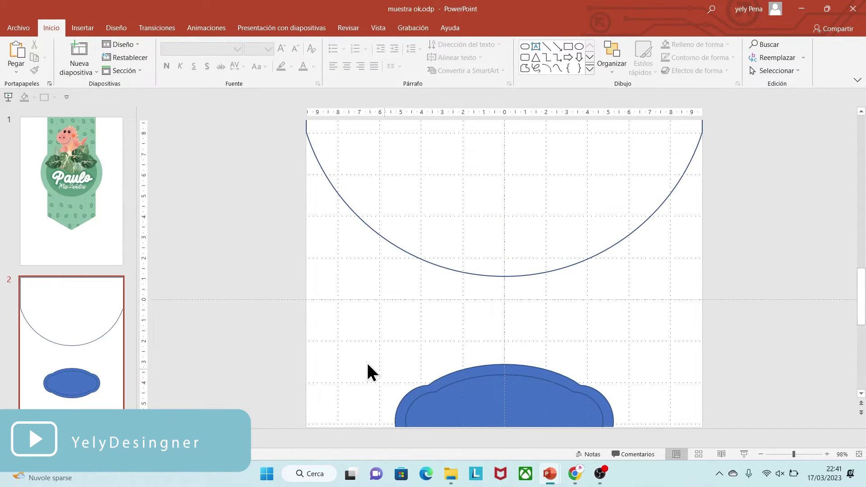
left_click_drag(342, 349, 705, 430)
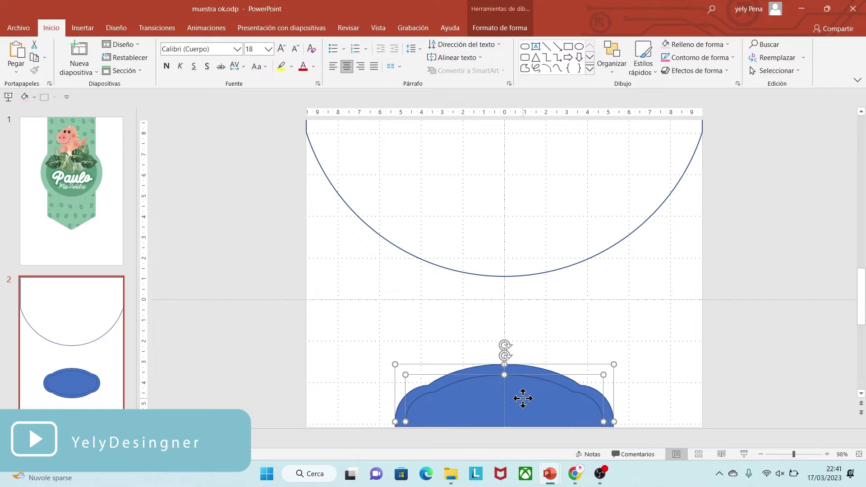
left_click_drag(523, 399, 521, 220)
left_click(602, 365)
scroll(493, 249, "down", 2)
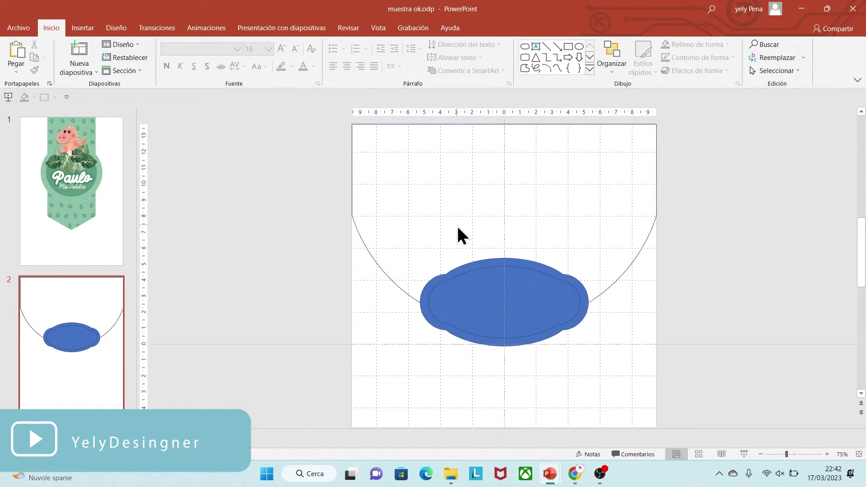
Fill the curved shape with the pink gingham picture fondo3.png from the DECORACION PAPEL CRAF folder
left_click(359, 238)
left_click(486, 32)
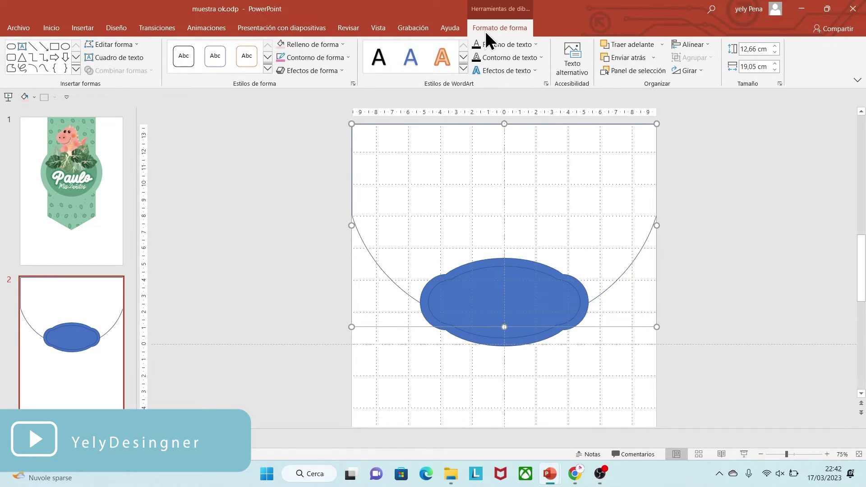
left_click(307, 45)
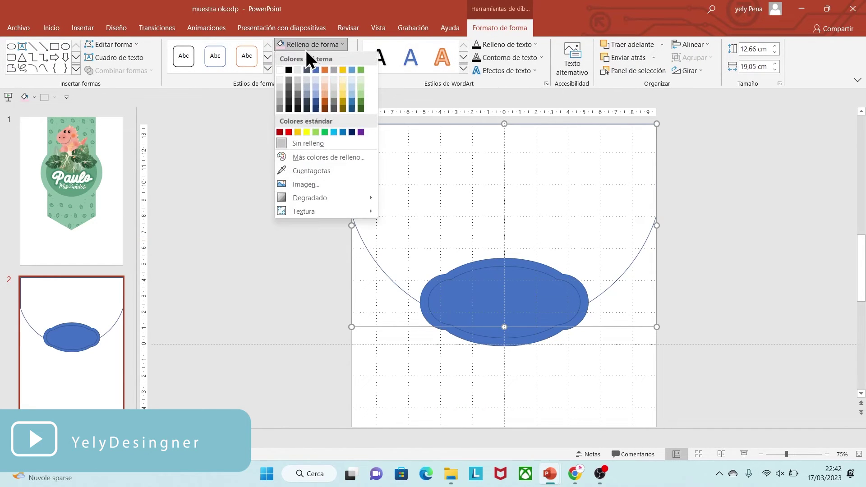
left_click(307, 182)
left_click(338, 210)
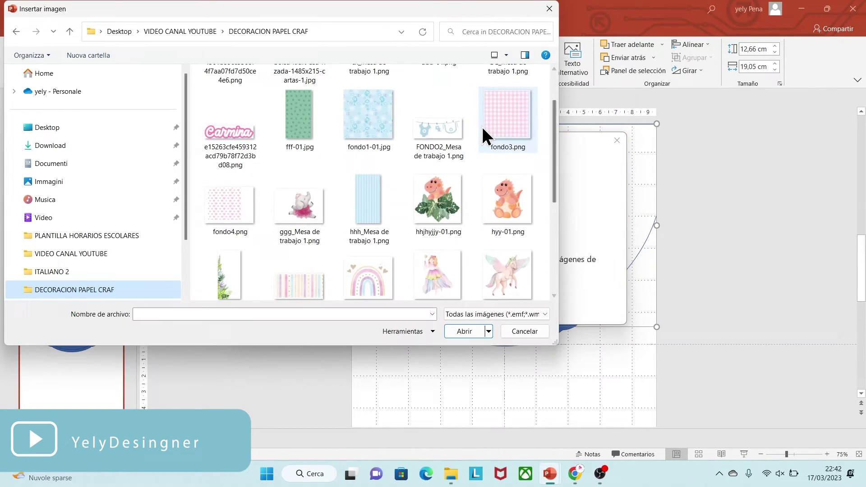
left_click(511, 116)
left_click(464, 331)
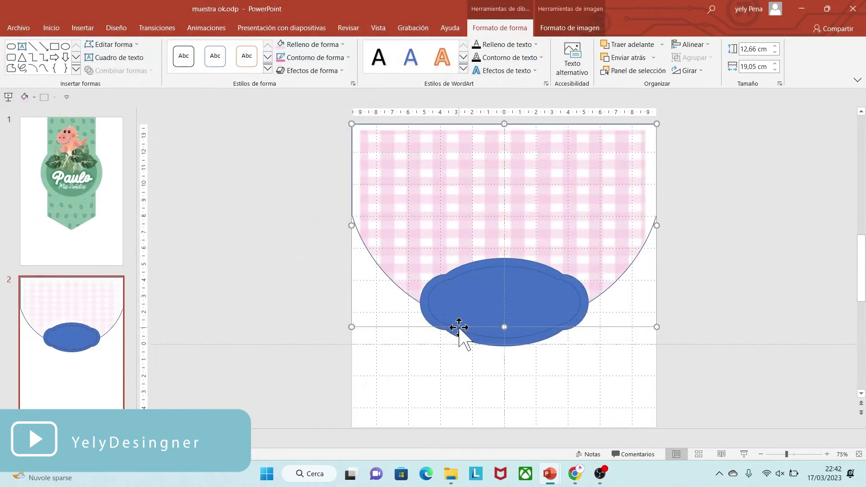
Crop the gingham fill by enlarging and repositioning the picture so the pattern covers the whole curved shape
left_click(571, 28)
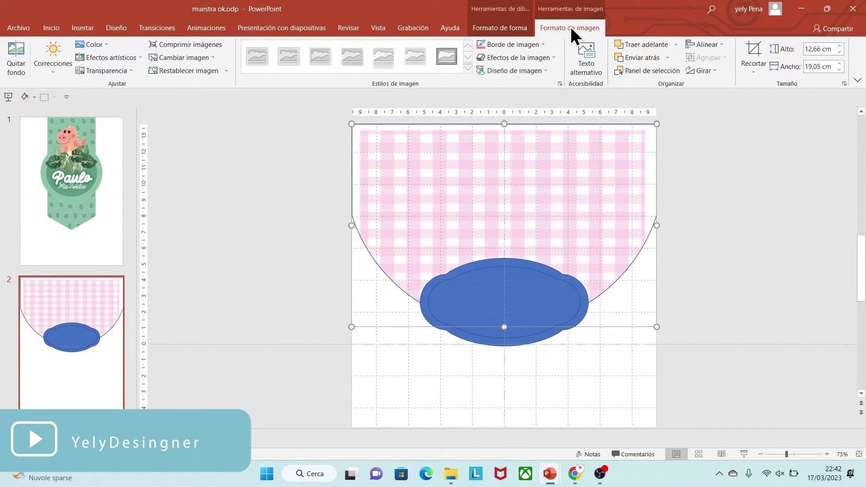
left_click(749, 50)
left_click_drag(657, 326, 737, 390)
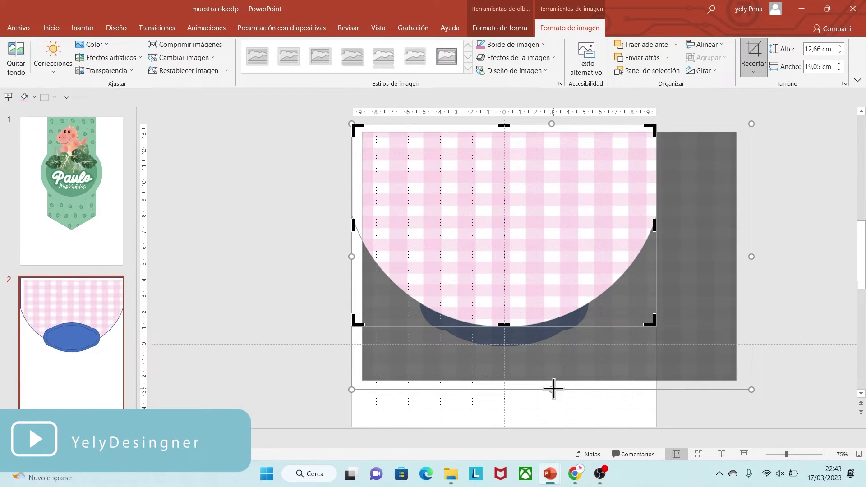
left_click_drag(553, 389, 551, 420)
left_click_drag(565, 257, 534, 240)
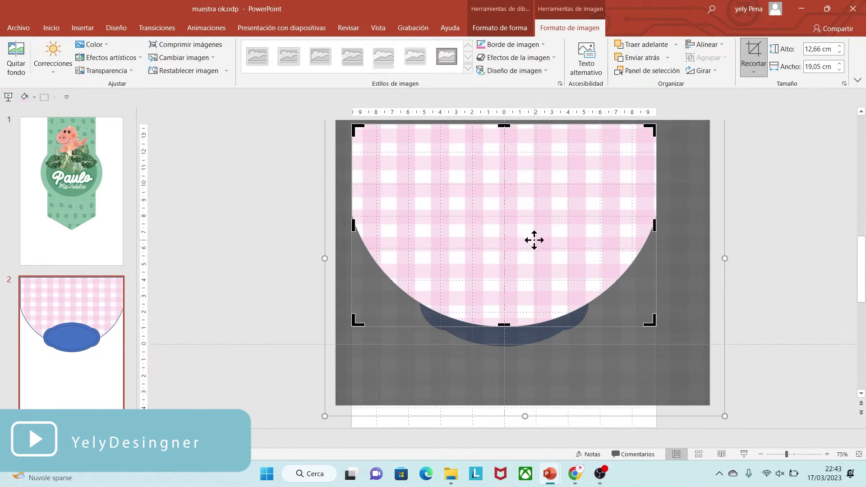
left_click(276, 270)
Remove the outline from the gingham-filled curved shape
left_click(395, 205)
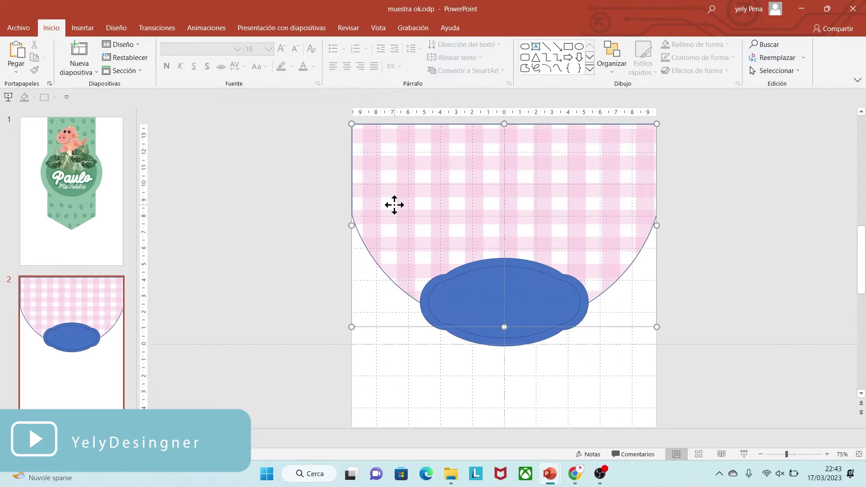
left_click(486, 29)
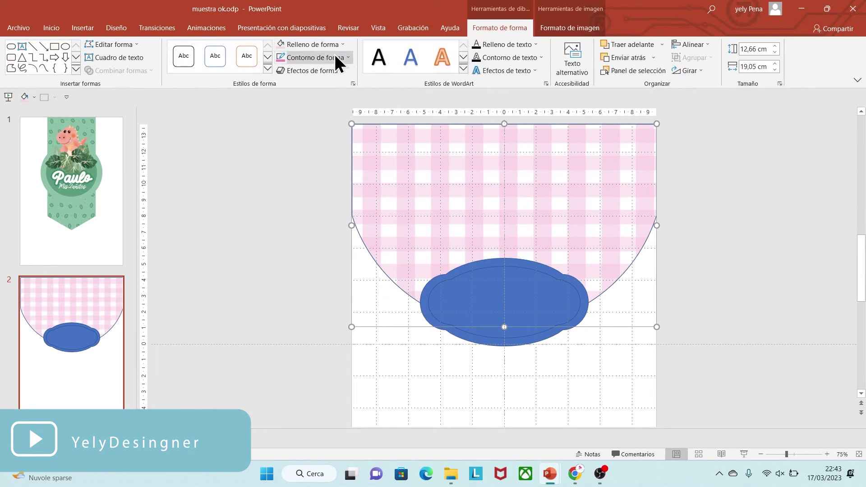
left_click(318, 55)
left_click(313, 156)
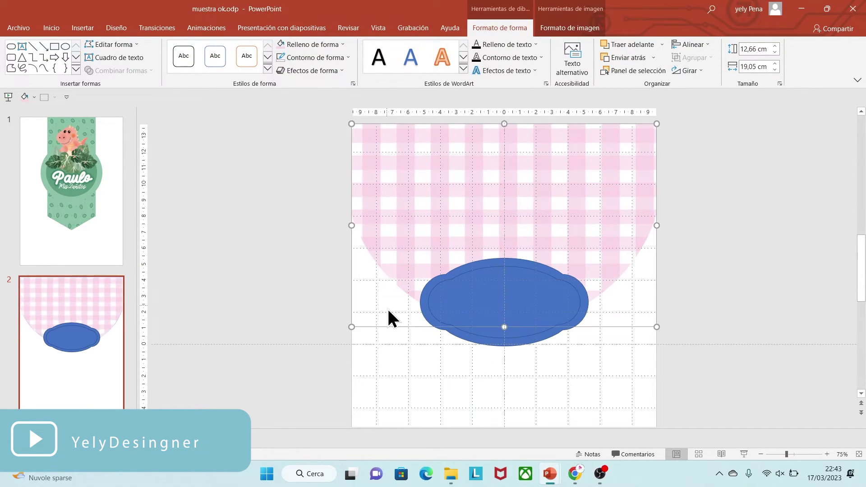
left_click(389, 316)
Fill the larger label shape with a light pink sampled from the gingham pattern using the eyedropper (Cuentagotas)
double_click(481, 271)
left_click(329, 46)
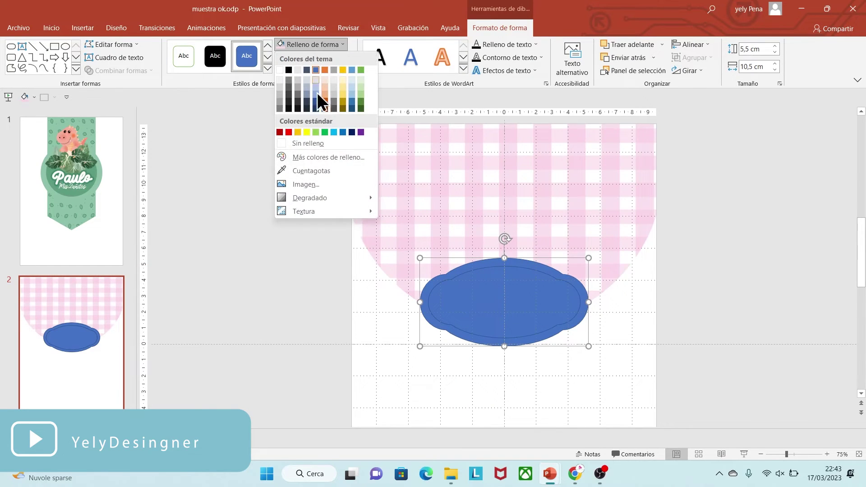
left_click(296, 171)
left_click(405, 246)
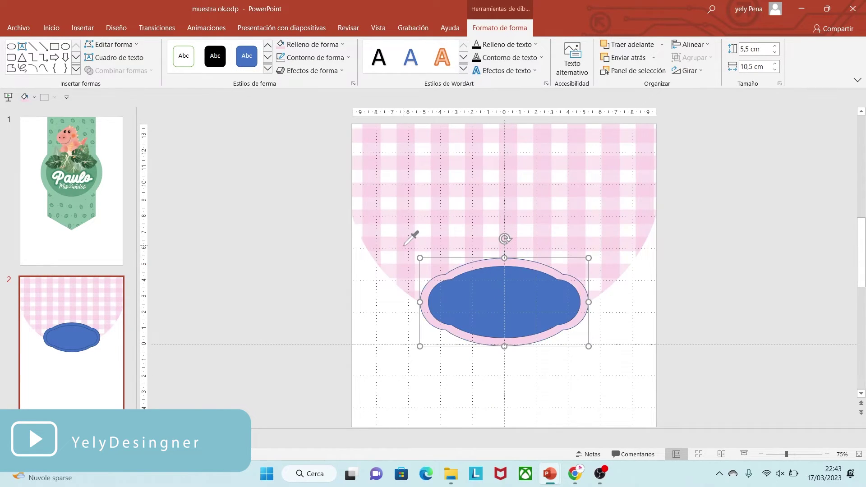
Give the larger label shape a white outline 2¼ pto thick
left_click(297, 58)
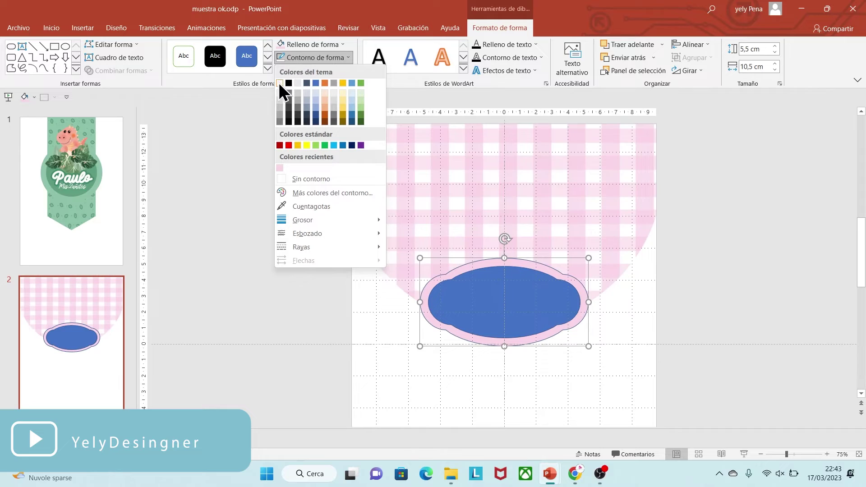
left_click(280, 83)
left_click(308, 59)
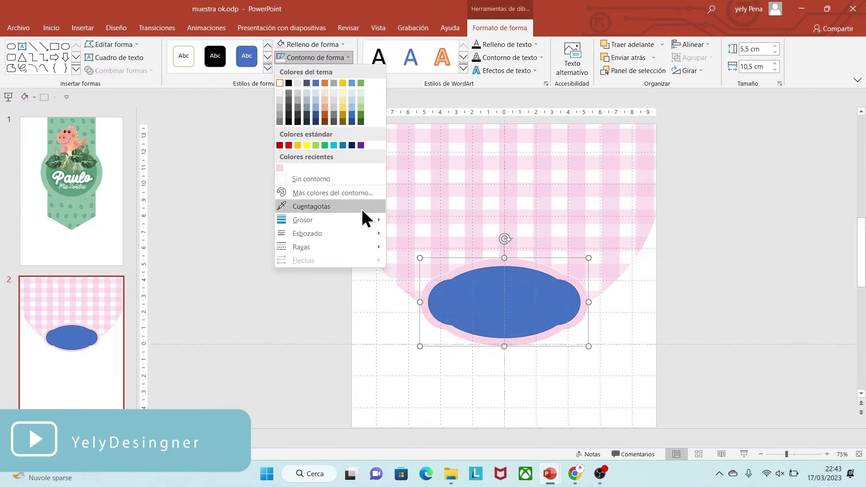
mouse_move(369, 221)
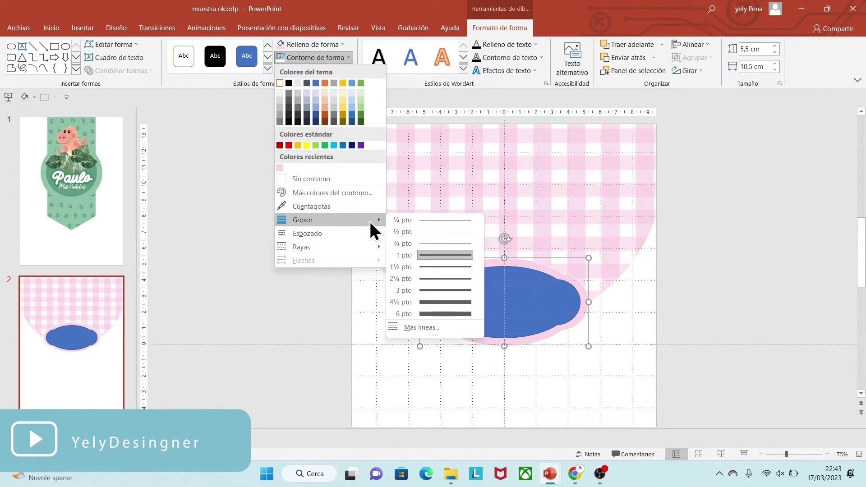
left_click(437, 279)
left_click(498, 372)
Fill the smaller inner label with a darker custom pink, RGB 241, 143, 190, based on the recent light pink
left_click(493, 306)
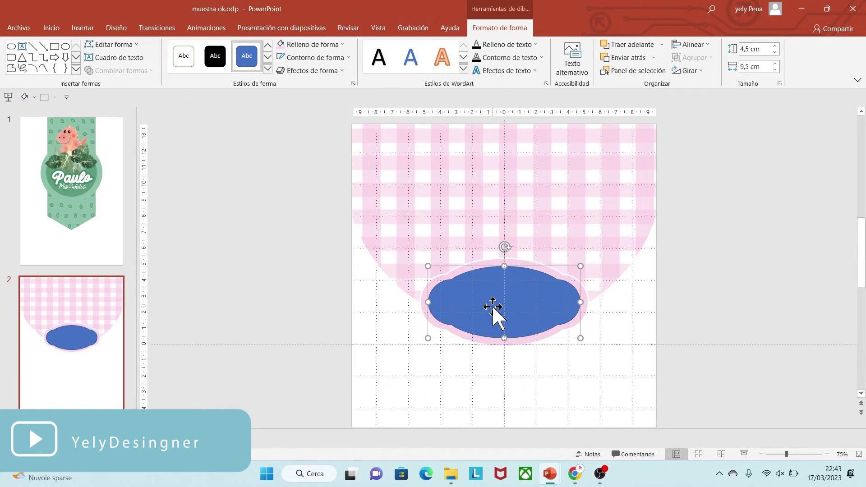
left_click(327, 44)
left_click(280, 156)
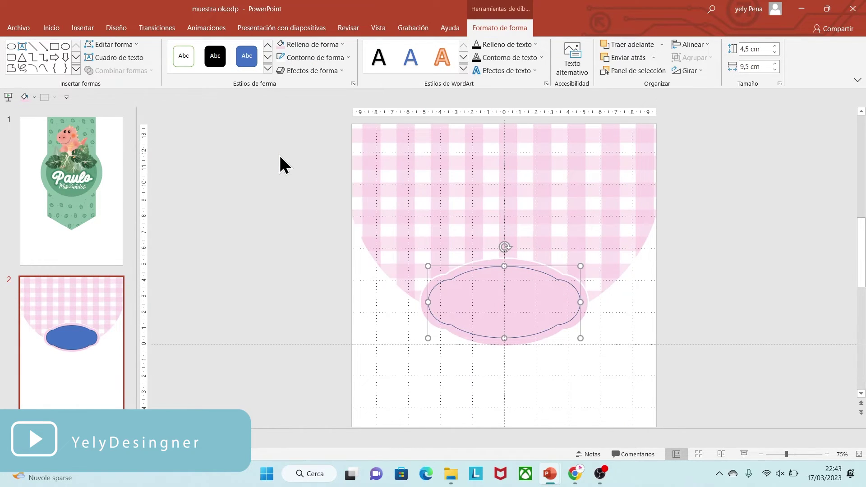
left_click(313, 45)
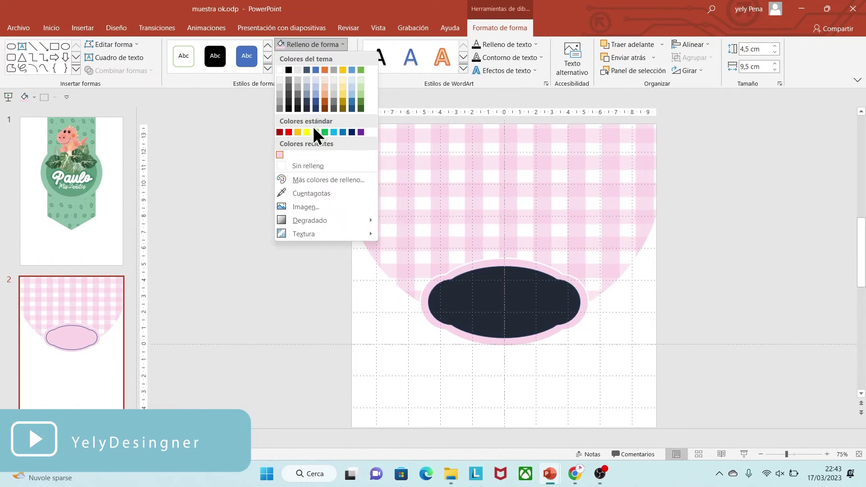
left_click(320, 178)
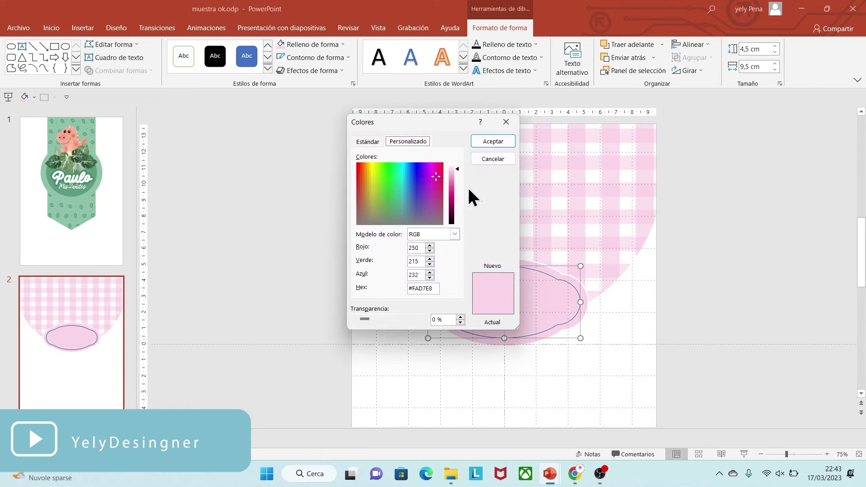
left_click_drag(461, 169, 456, 180)
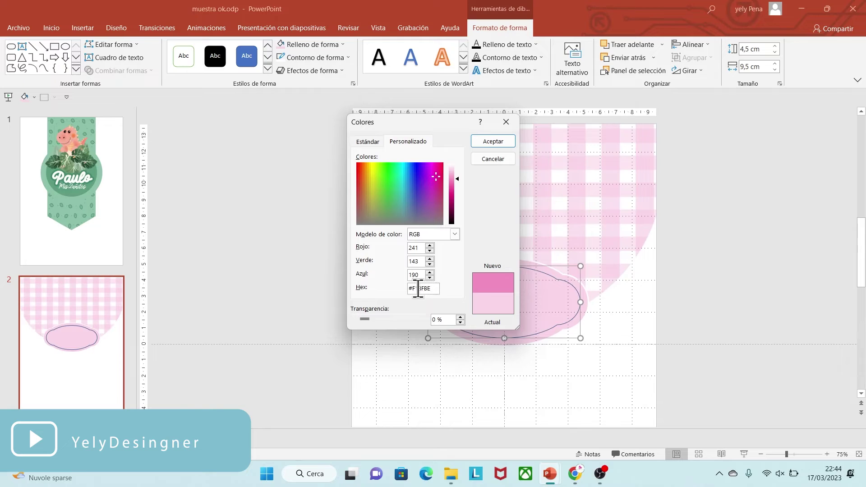
left_click(493, 141)
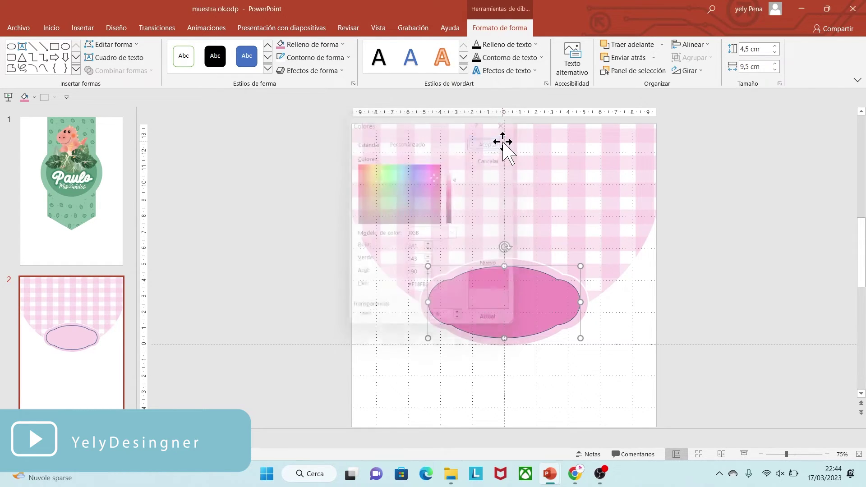
Remove the outline from the smaller inner label
left_click(323, 57)
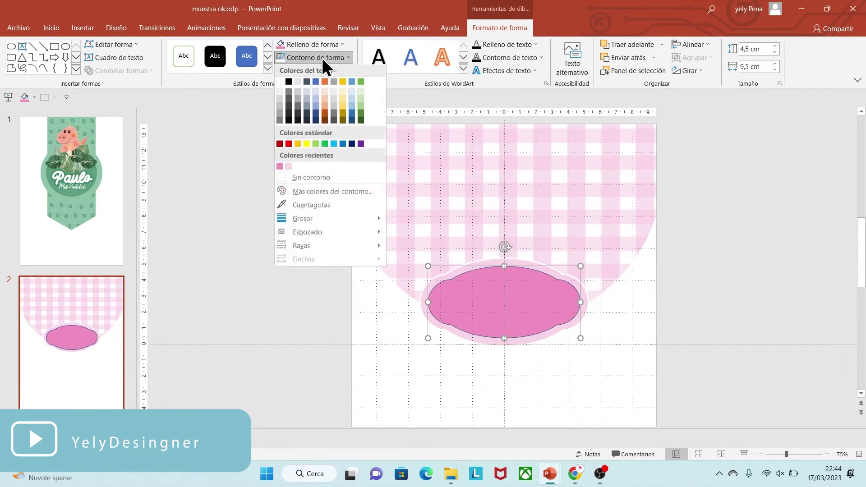
left_click(307, 178)
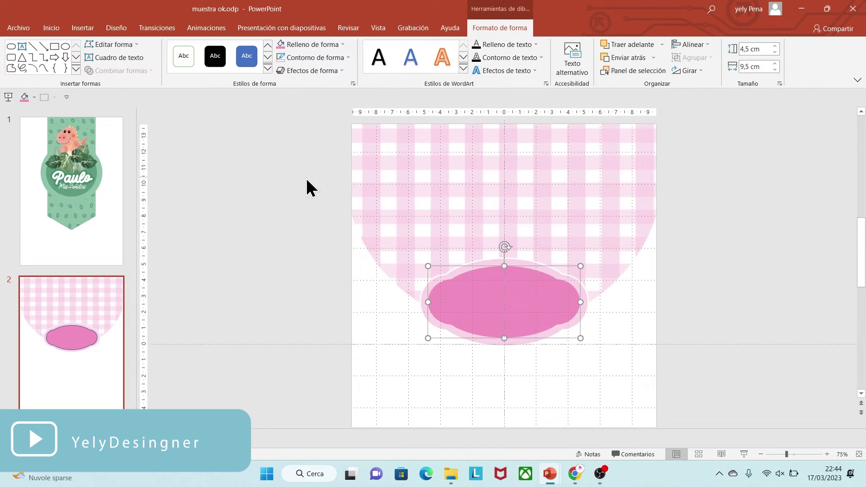
left_click(515, 373)
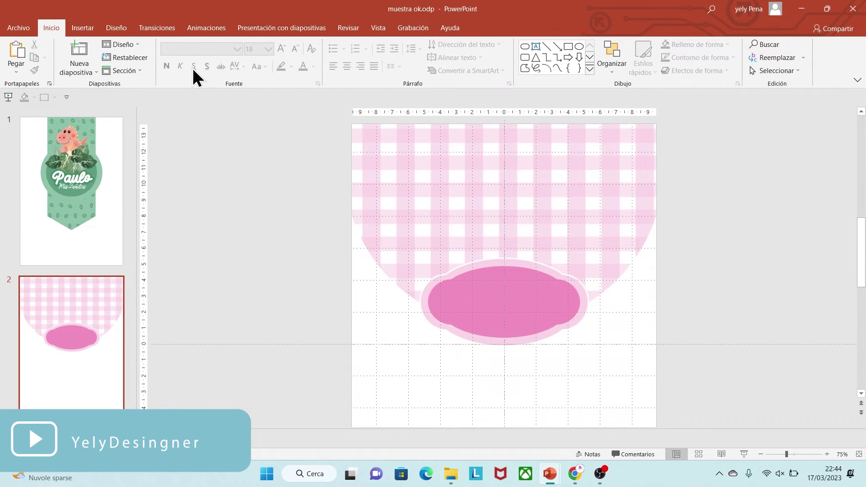
Insert the bunny picture tyy_Mesa de trabajo 1.png from this device onto the gingham banner slide
left_click(83, 29)
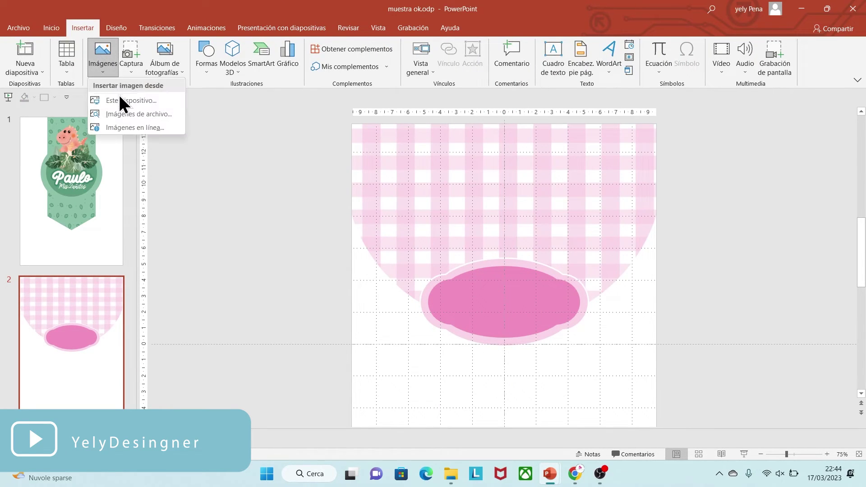
left_click(119, 100)
left_click(298, 265)
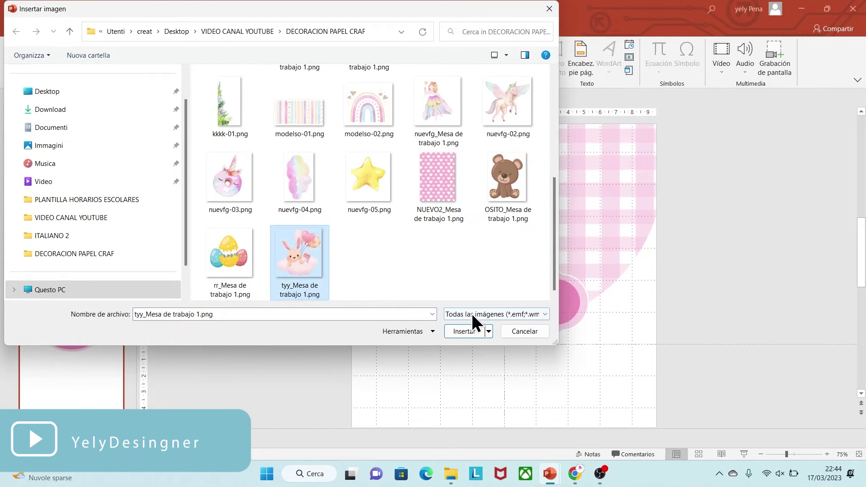
left_click(459, 327)
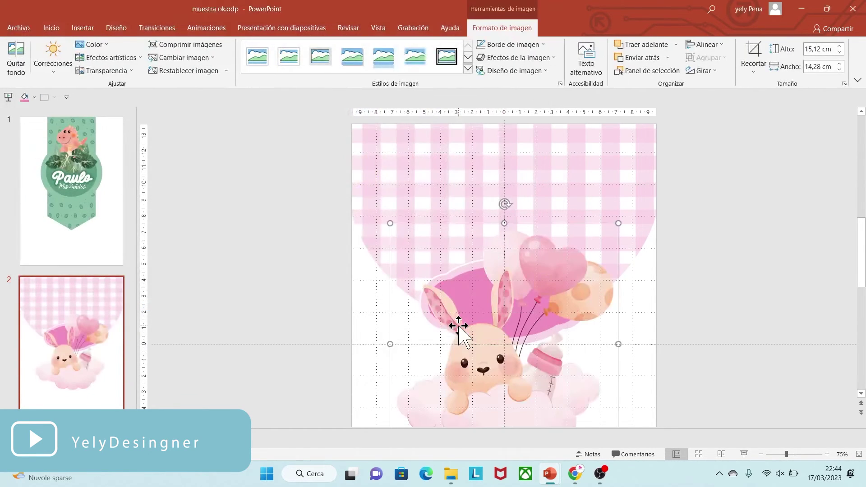
Shrink the bunny picture and centre it on the gingham banner so its cloud overlaps the label's upper edge
left_click_drag(499, 342, 493, 251)
left_click_drag(385, 132, 514, 271)
left_click_drag(589, 125, 580, 135)
left_click(619, 365)
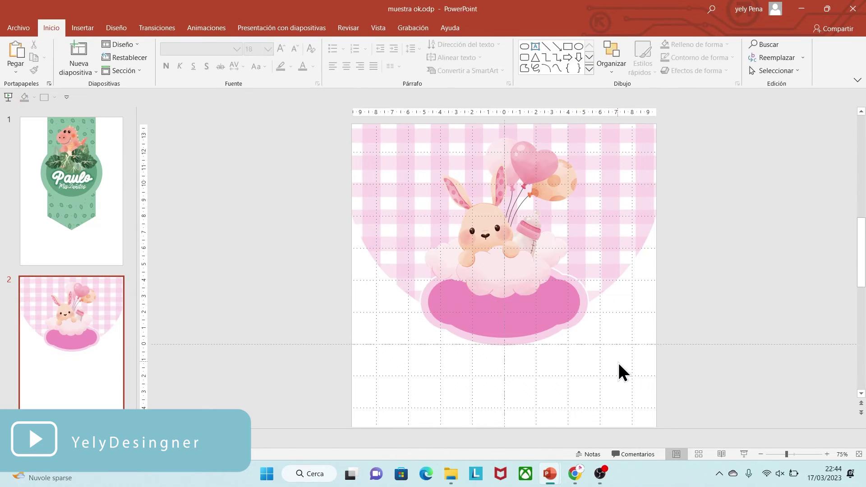
Insert the pink girl's-name lettering picture from this device onto the gingham banner slide
left_click(90, 28)
left_click(104, 64)
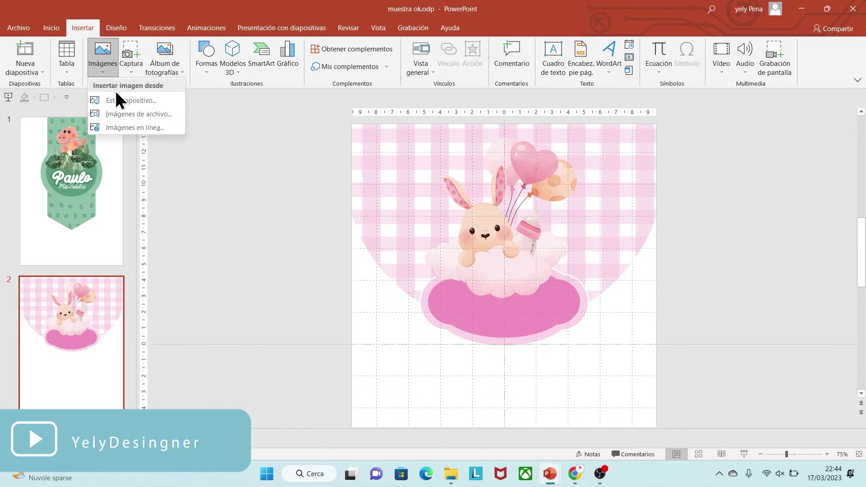
left_click(117, 98)
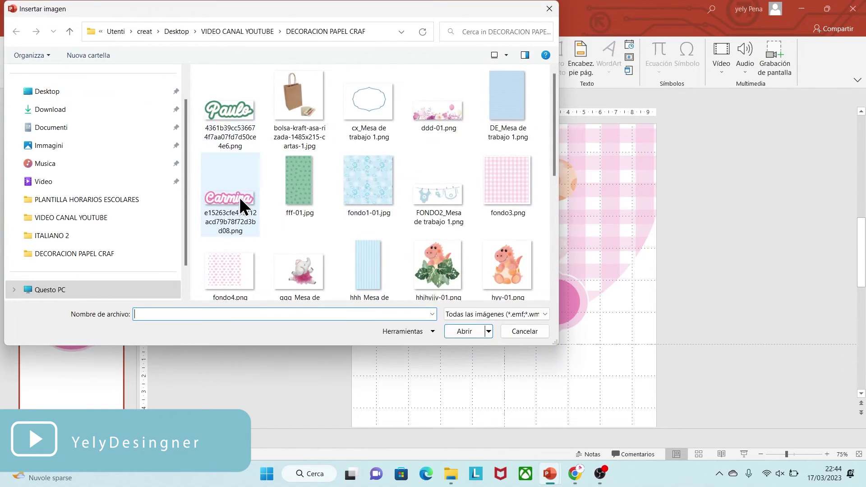
left_click(239, 197)
left_click(455, 331)
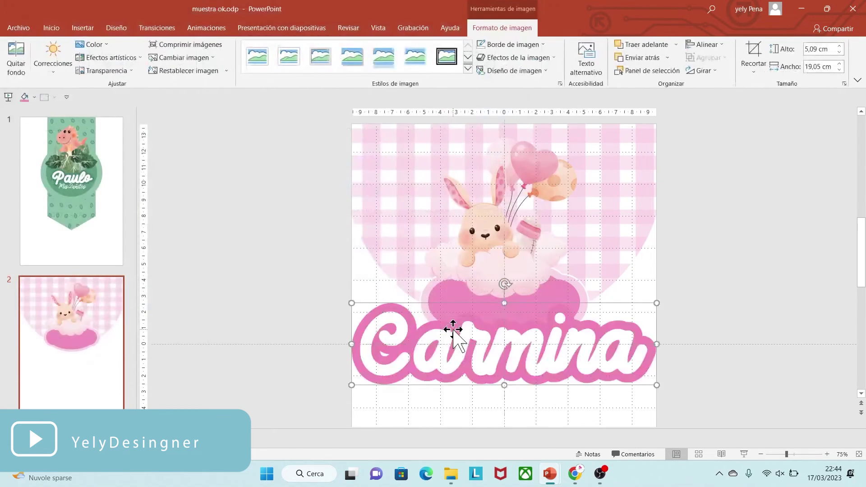
Scale the name lettering to about 2,35 × 8,81 cm and centre it on the upper part of the pink label
left_click_drag(656, 385, 513, 347)
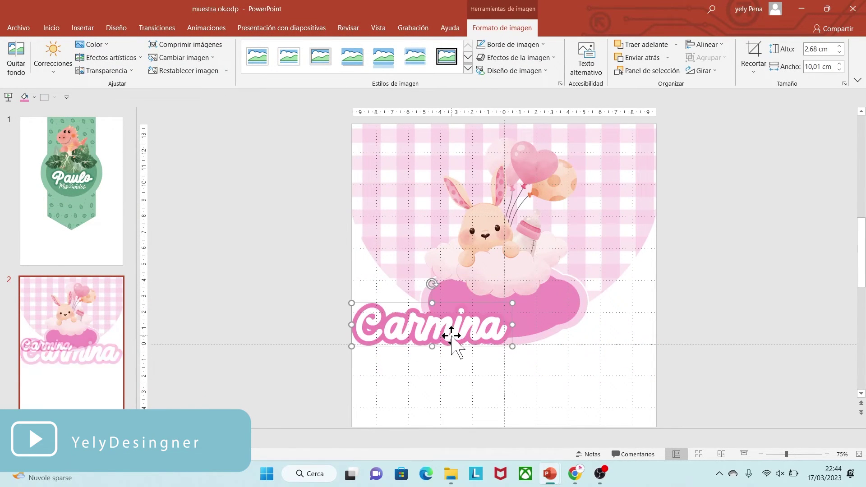
left_click_drag(452, 337, 534, 302)
left_click_drag(596, 313, 536, 301)
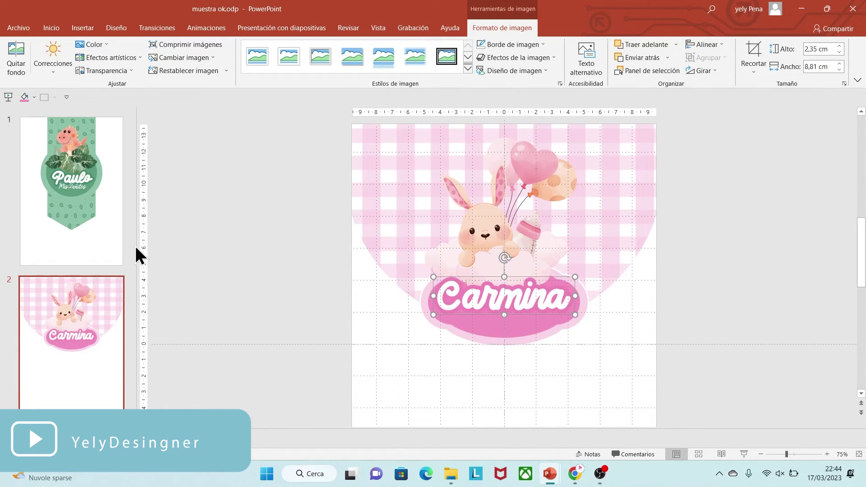
Copy the "Mis 2añitos" text box from slide 1 to slide 2 and place it on the label below the name
left_click(80, 204)
left_click(489, 317)
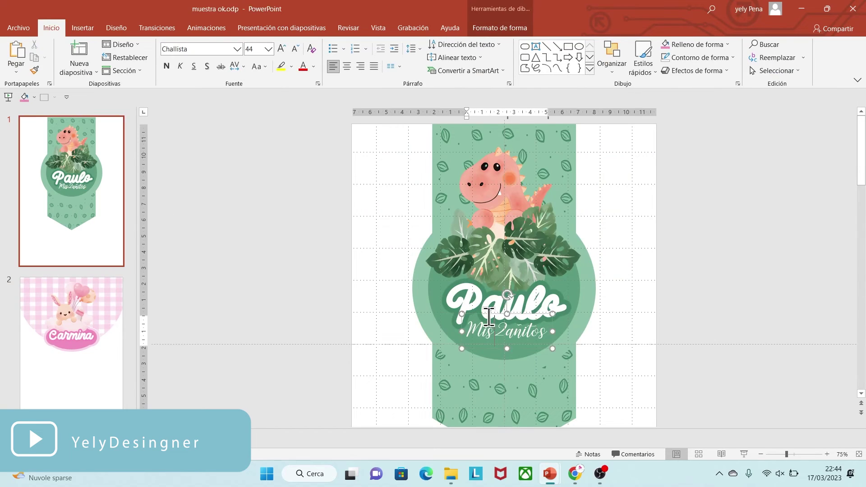
left_click(483, 312)
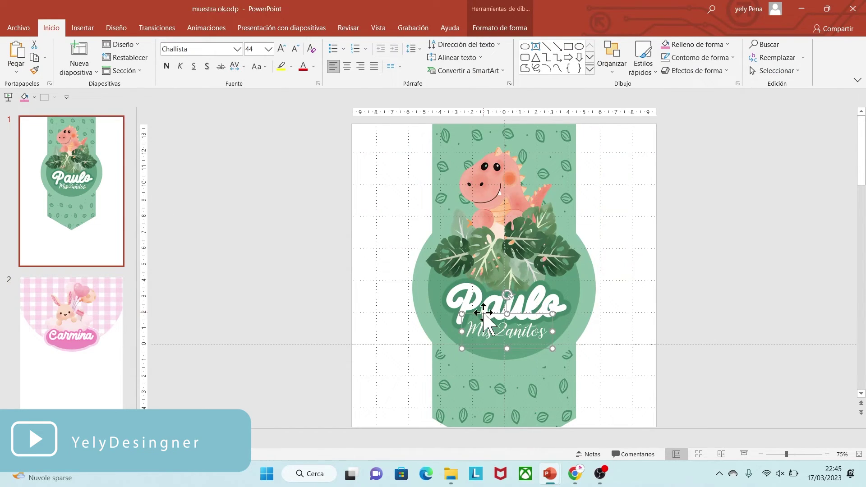
left_click(72, 343)
key("ctrl+v")
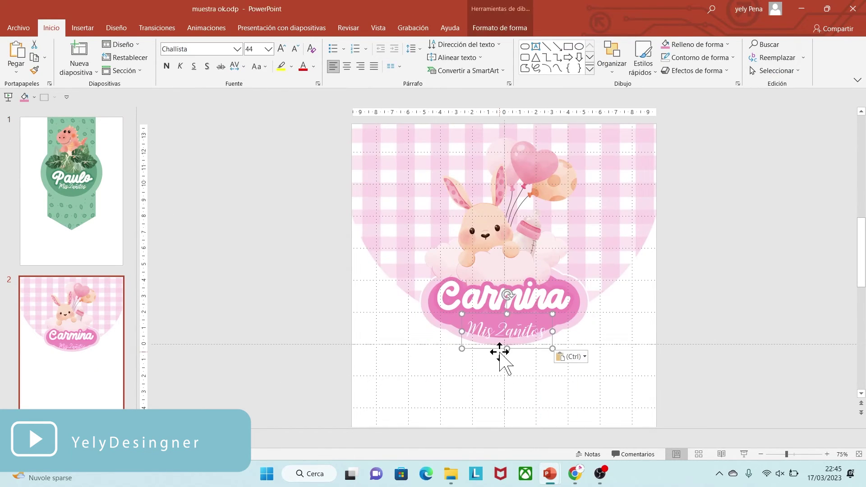
left_click_drag(520, 314, 517, 305)
left_click(557, 282)
Add a third slide after the bunny banner and delete its title and content placeholders
left_click(379, 28)
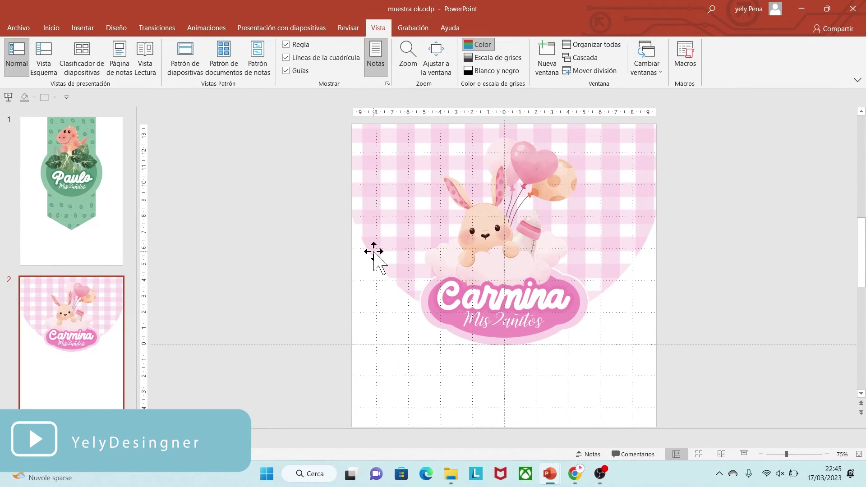
left_click(57, 27)
left_click(74, 50)
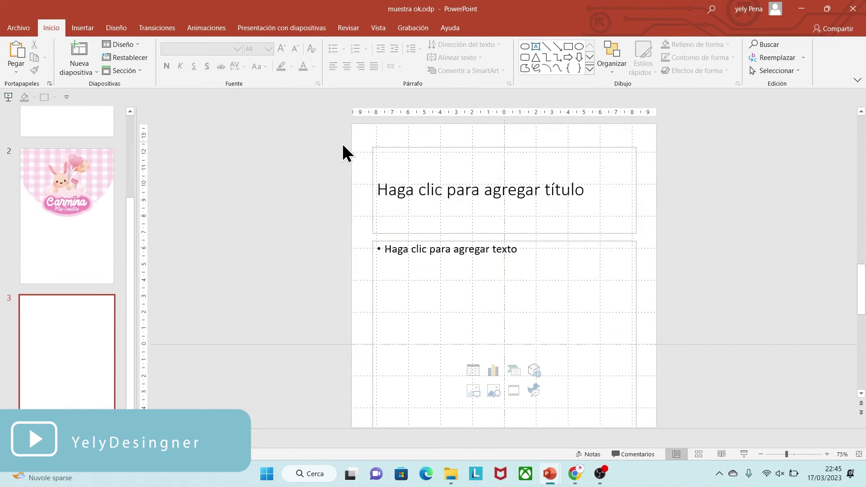
left_click(777, 454)
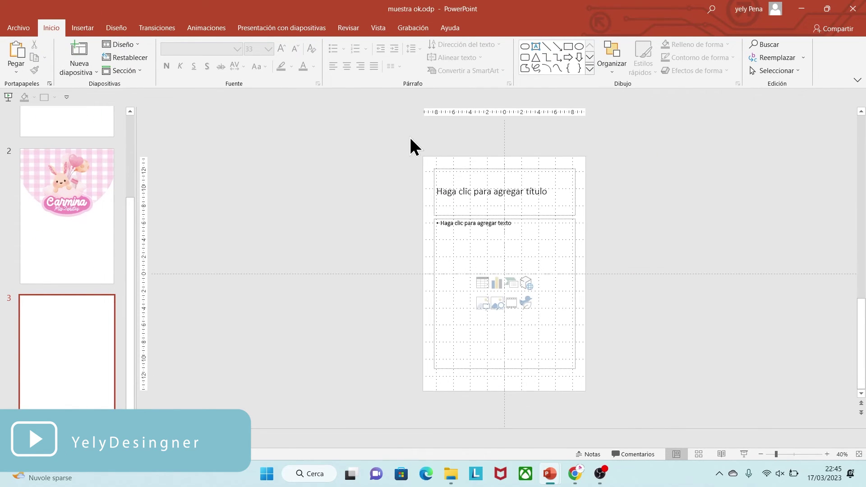
left_click_drag(410, 135, 658, 415)
key("Delete")
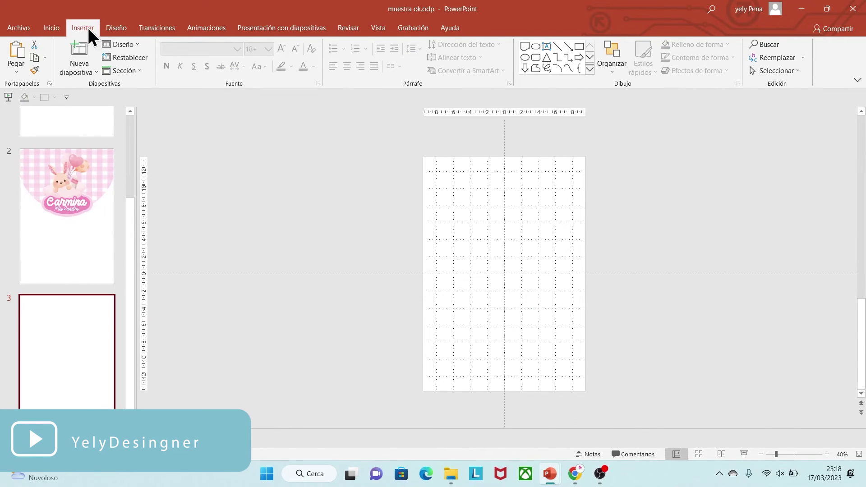
Draw a flowchart Document shape flipped with its wavy edge up, about 17,09 × 19,05 cm, across the lower part of slide 3
left_click(87, 28)
left_click(203, 74)
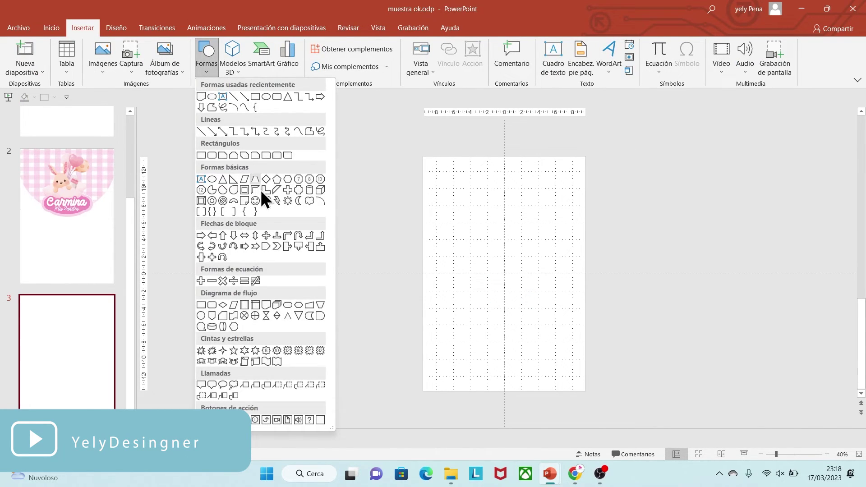
left_click(266, 305)
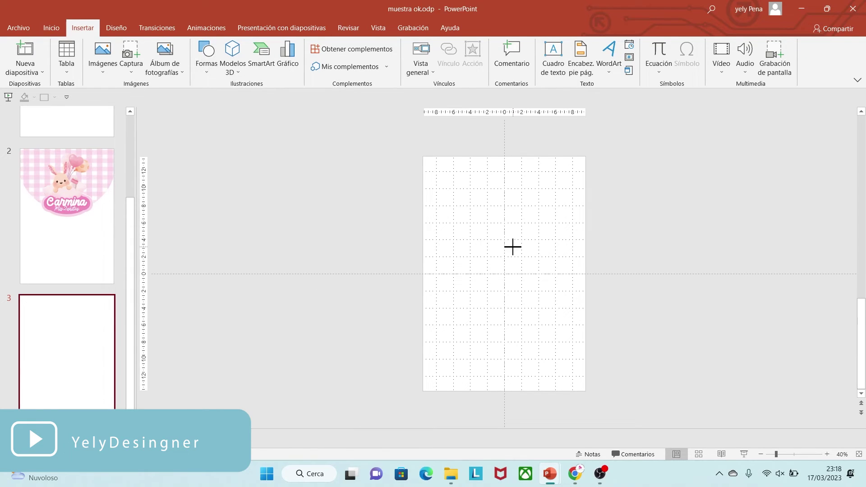
left_click(472, 246)
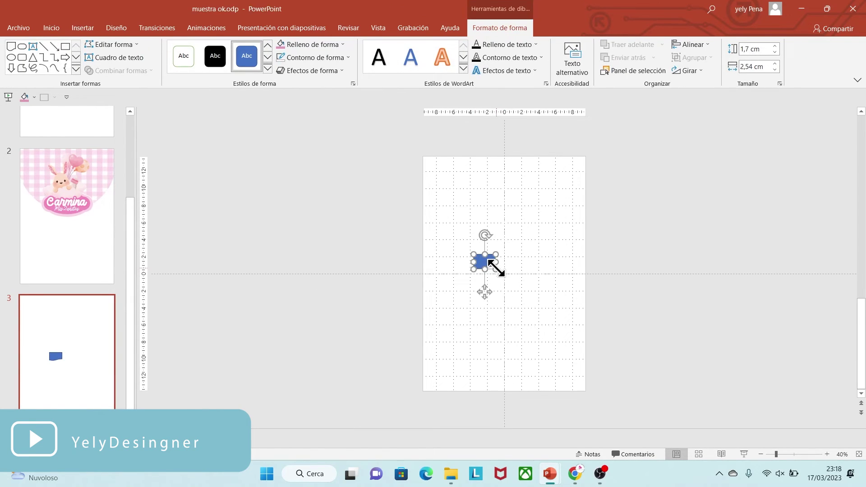
left_click_drag(497, 269, 544, 202)
left_click_drag(500, 236, 453, 370)
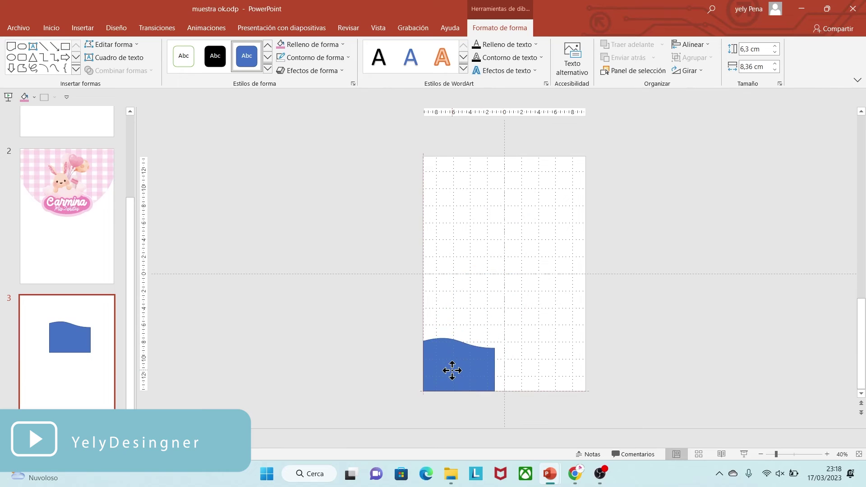
left_click_drag(495, 337, 586, 245)
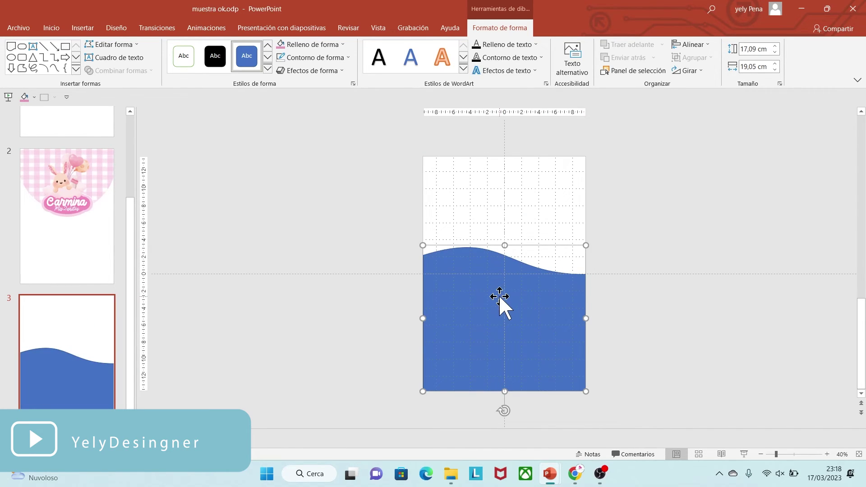
Fill the wavy shape with the striped picture modelso-01.png
left_click(293, 44)
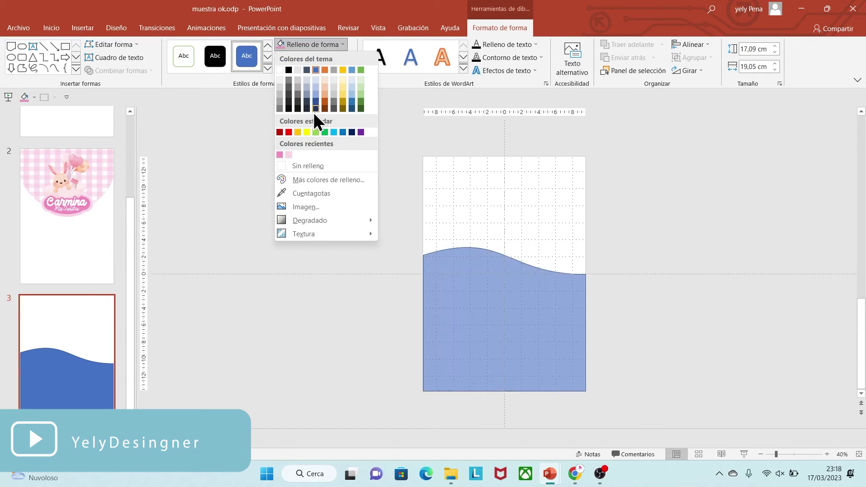
left_click(302, 204)
left_click(356, 219)
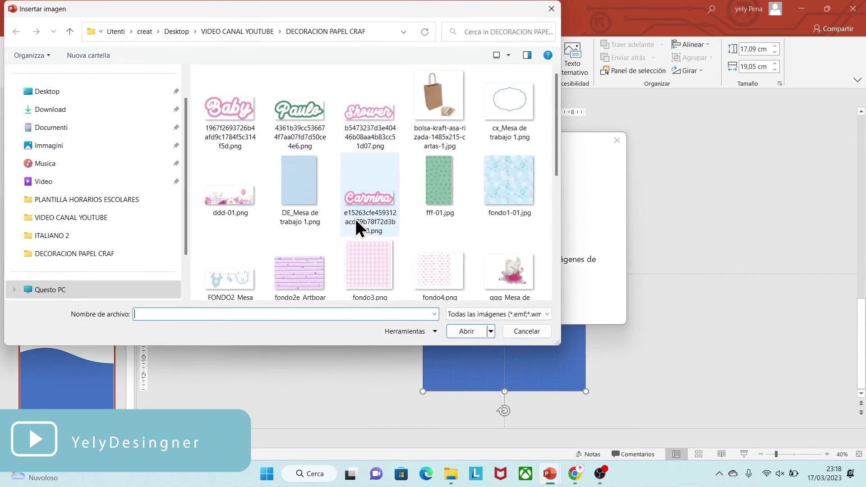
left_click_drag(557, 156, 556, 235)
left_click(506, 165)
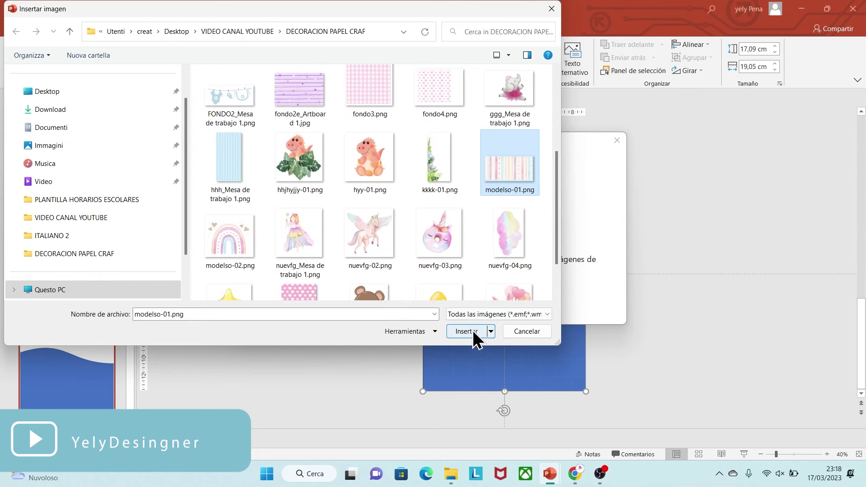
left_click(474, 334)
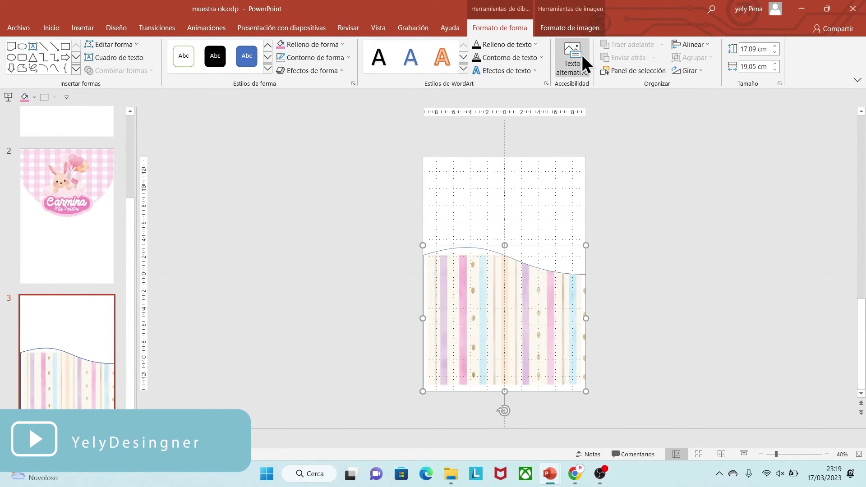
Enlarge and reposition the striped picture fill with Crop (Recortar) so the stripes cover the whole wavy shape
left_click(570, 28)
left_click(752, 53)
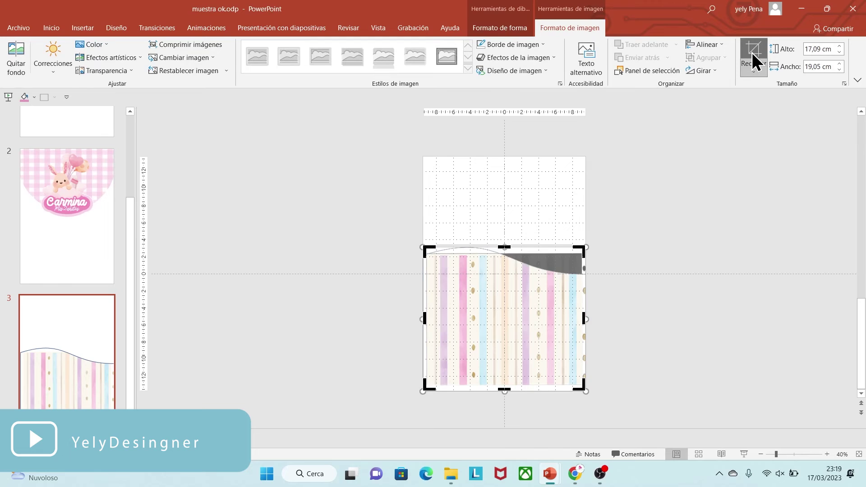
left_click_drag(585, 246, 620, 221)
left_click_drag(424, 307, 361, 314)
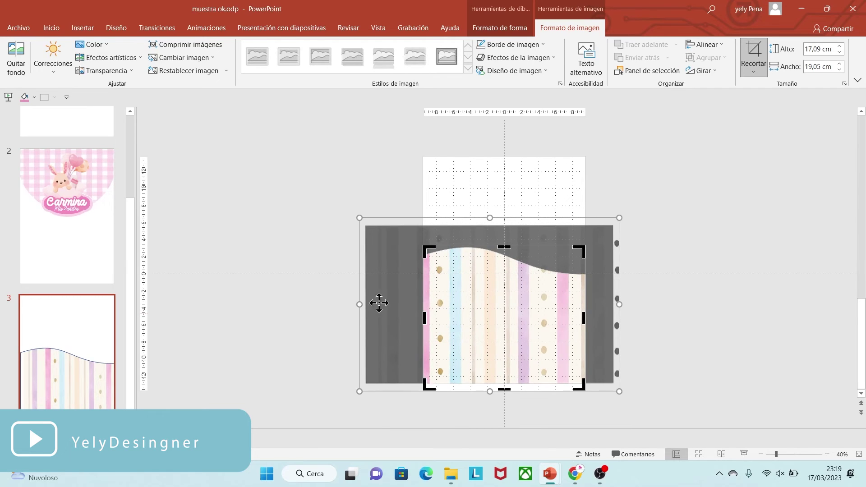
left_click_drag(489, 218, 490, 237)
left_click_drag(360, 391, 340, 401)
left_click_drag(498, 355, 502, 351)
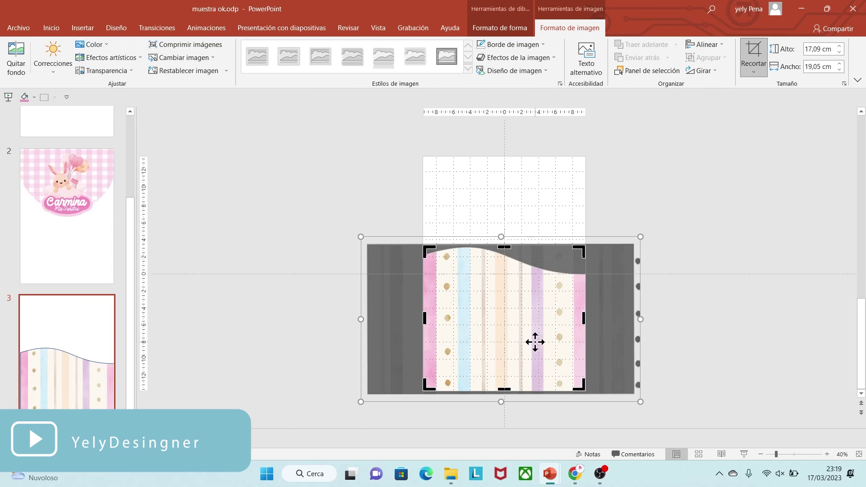
left_click(315, 260)
Remove the outline from the striped wavy shape
left_click(505, 290)
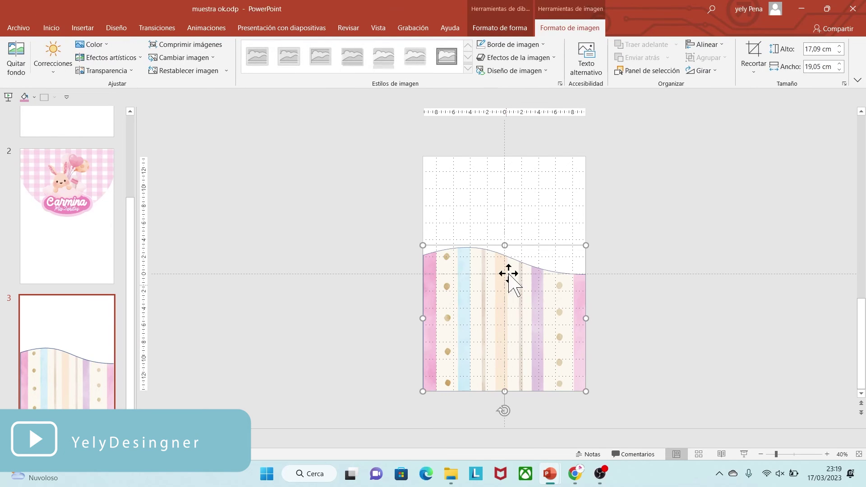
left_click(494, 32)
left_click(298, 57)
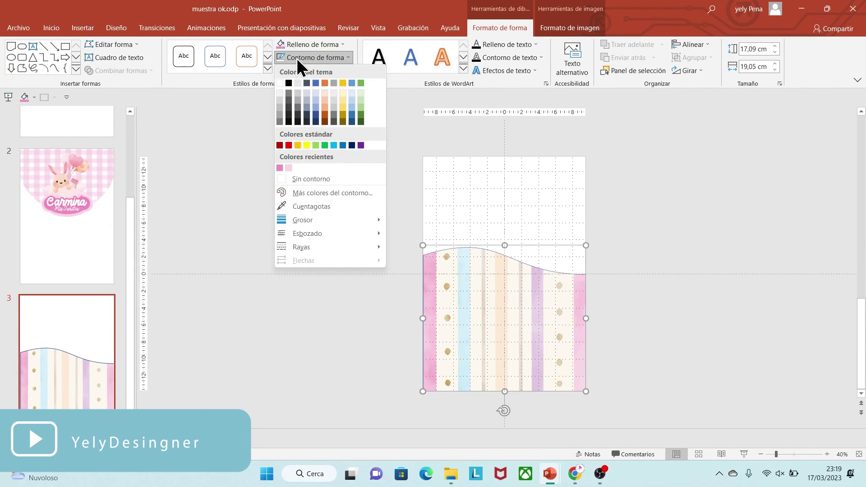
left_click(286, 179)
left_click(394, 296)
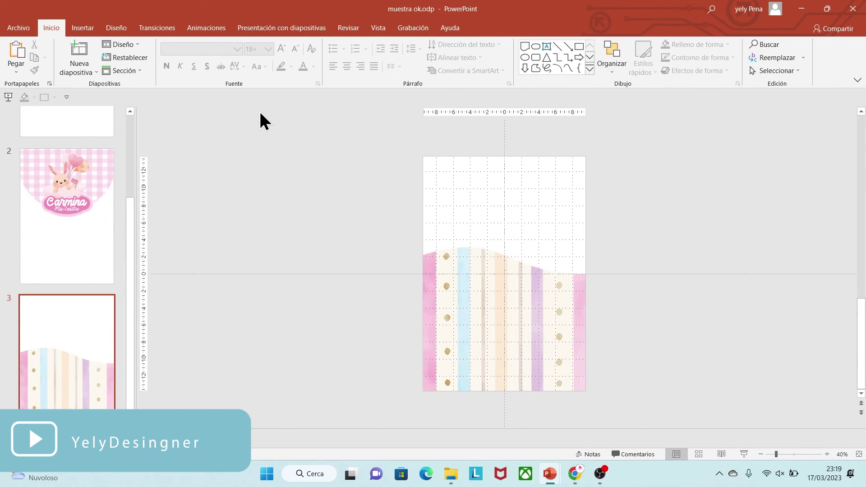
Insert the Baby and Shower lettering pictures, ggg_Mesa de trabajo 1.png and ddd-01.png together into slide 3
left_click(84, 28)
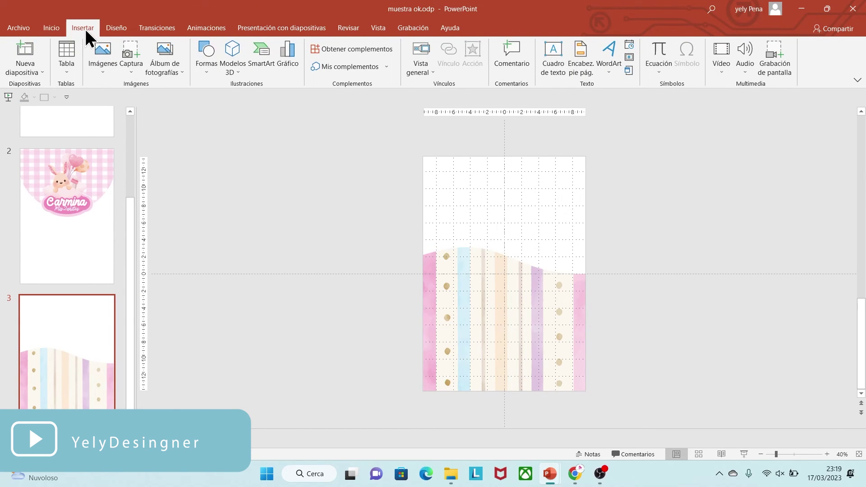
left_click(105, 66)
left_click(107, 98)
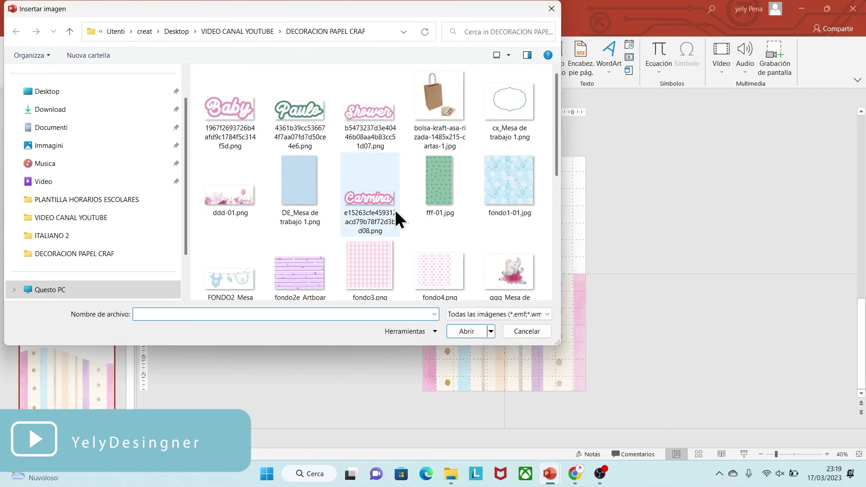
left_click(240, 115)
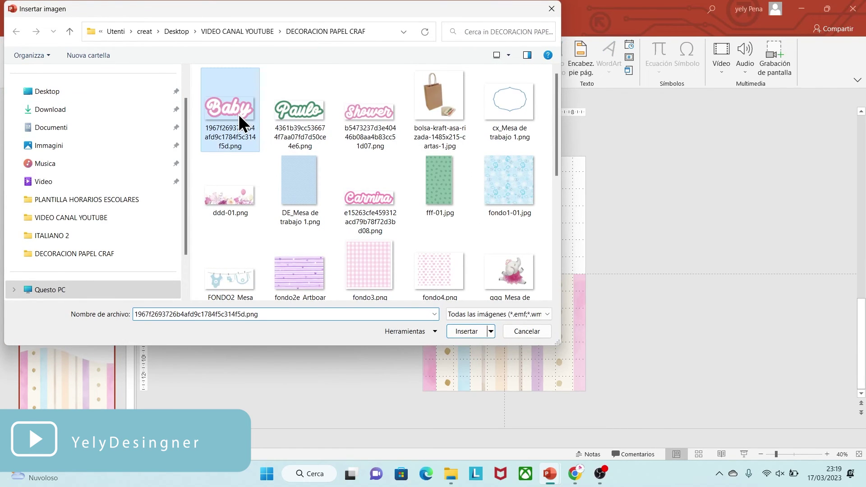
left_click(385, 112, "ctrl")
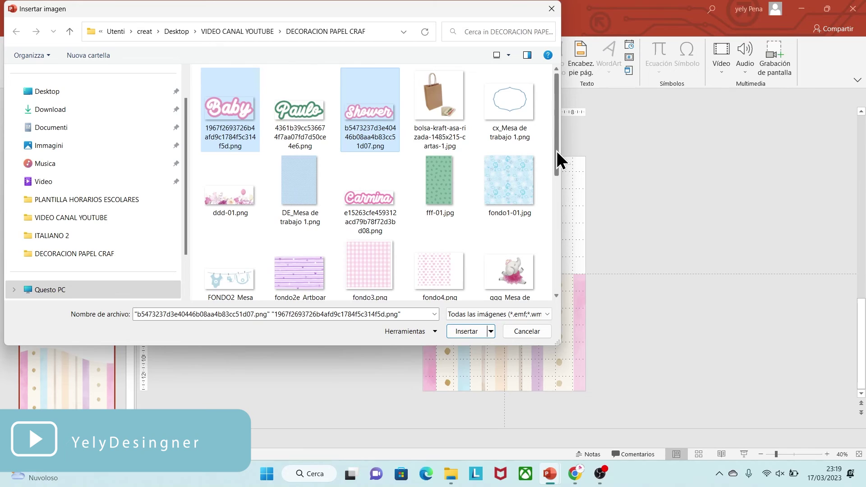
left_click_drag(557, 151, 555, 201)
left_click(519, 161, "ctrl")
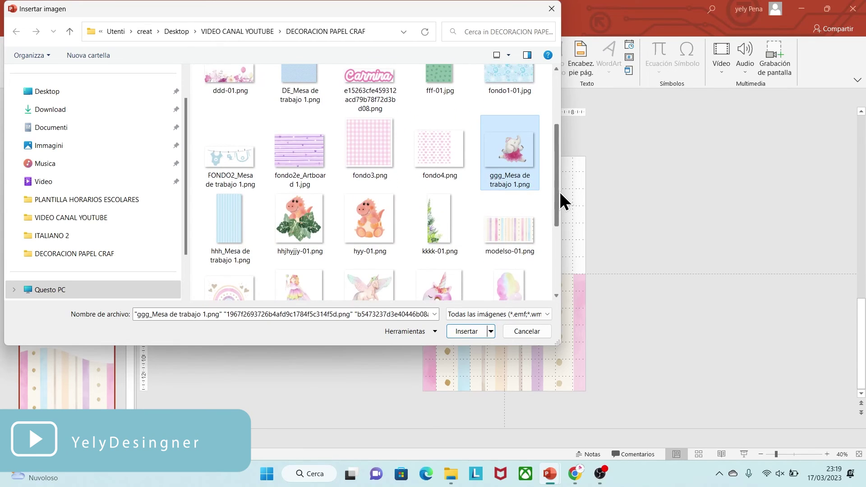
left_click_drag(557, 196, 403, 166)
left_click(246, 159, "ctrl")
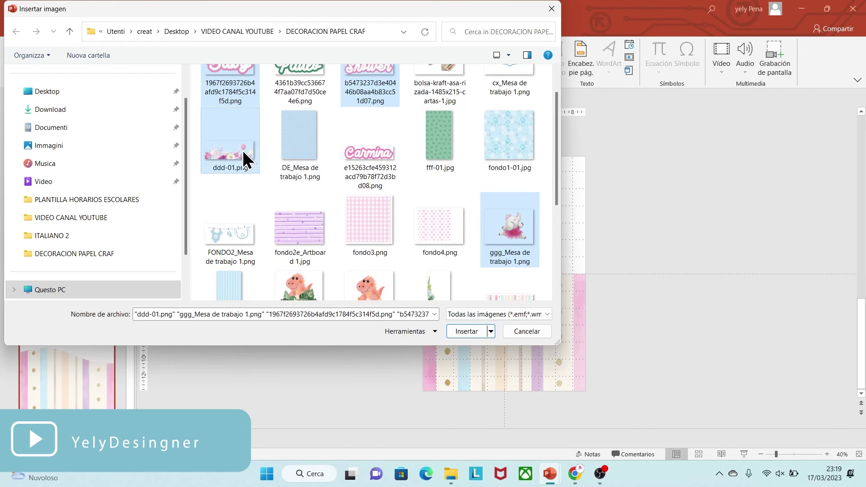
left_click(467, 332)
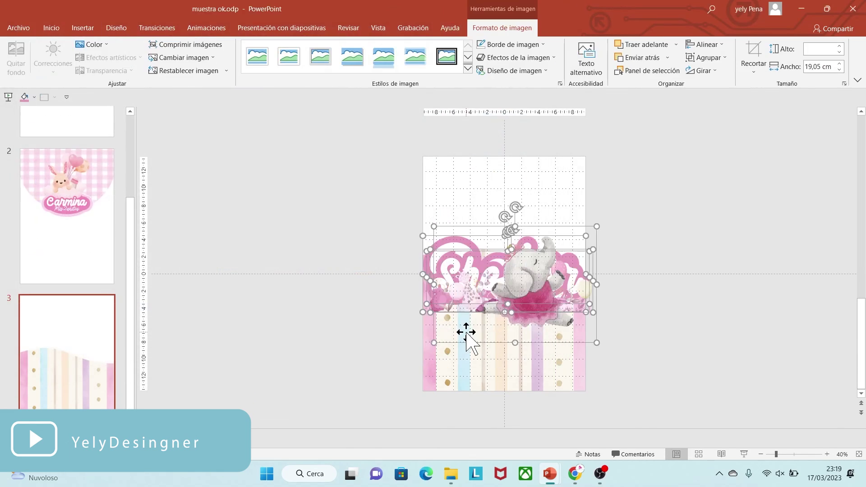
Move the inserted pictures beside the slide, then place the floral picture along the slide's lower edge, enlarged to about 16,2 × 41,82 cm
left_click_drag(532, 300, 337, 186)
left_click(367, 384)
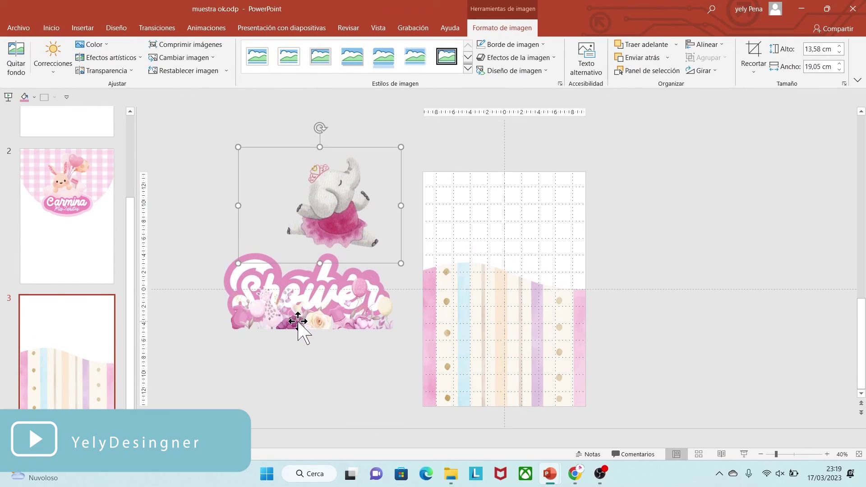
left_click_drag(303, 327, 474, 386)
left_click_drag(569, 332, 683, 254)
Crop both sides of the floral picture to the slide's width
left_click(754, 51)
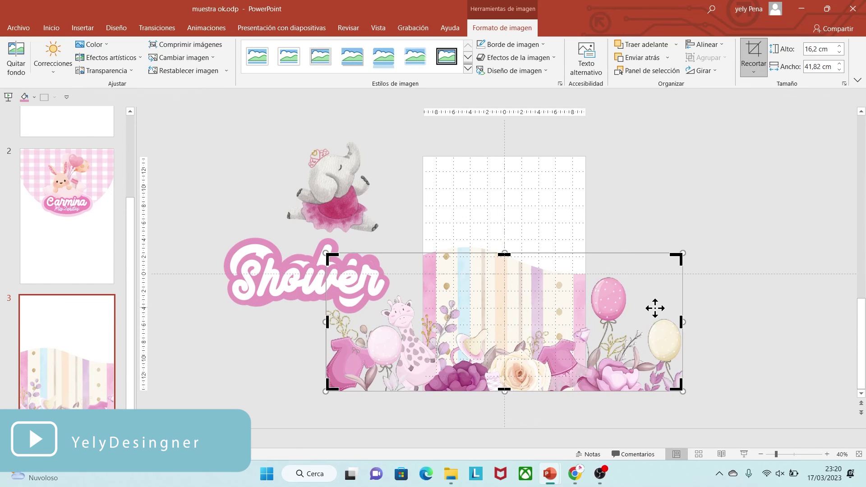
left_click_drag(684, 320, 585, 315)
left_click_drag(327, 323, 421, 338)
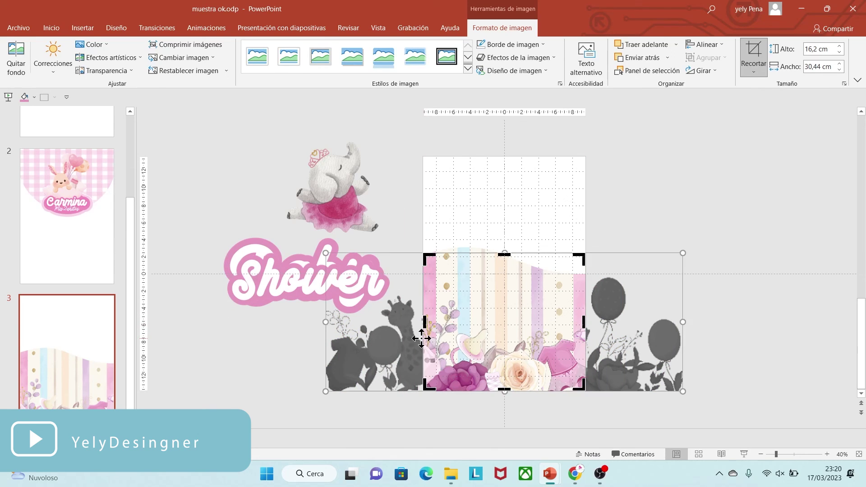
left_click(738, 238)
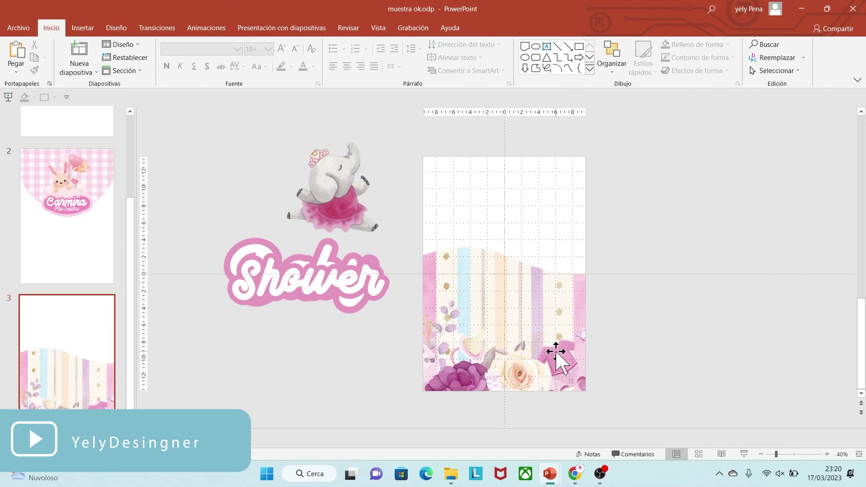
Separate the overlapping Baby and Shower lettering pictures beside the slide and shrink both words
left_click(317, 285)
left_click_drag(318, 285, 340, 354)
left_click(330, 283)
left_click_drag(387, 314, 305, 275)
left_click_drag(269, 256, 329, 289)
left_click(403, 368)
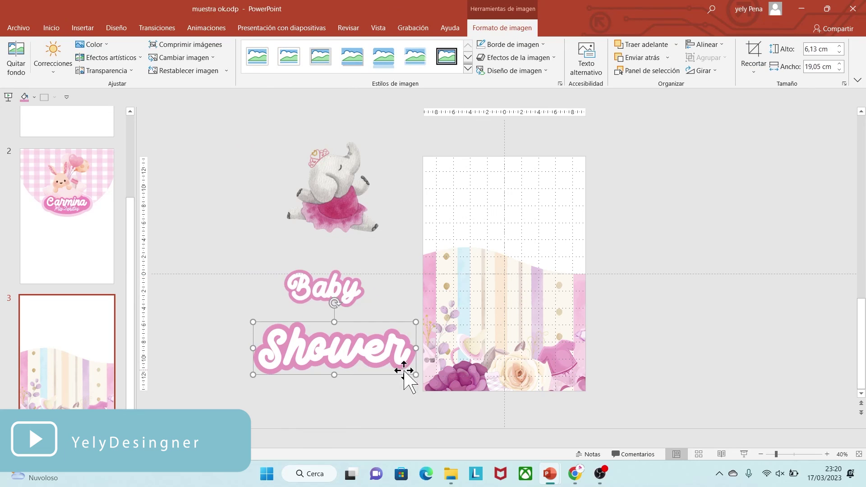
left_click_drag(416, 374, 358, 357)
Arrange Baby just above Shower, bring it to the front, and group the two words
left_click(338, 299)
left_click_drag(365, 308, 502, 301)
right_click(315, 310)
left_click(372, 202)
left_click(329, 344, "shift")
right_click(329, 315)
mouse_move(363, 192)
left_click(455, 193)
Shrink and center the Baby Shower lettering over the stripes, and place a reduced elephant picture just above it
left_click_drag(567, 353, 539, 336)
left_click_drag(501, 302, 509, 309)
left_click_drag(326, 172, 501, 248)
left_click_drag(574, 323, 538, 295)
left_click_drag(493, 252, 514, 293)
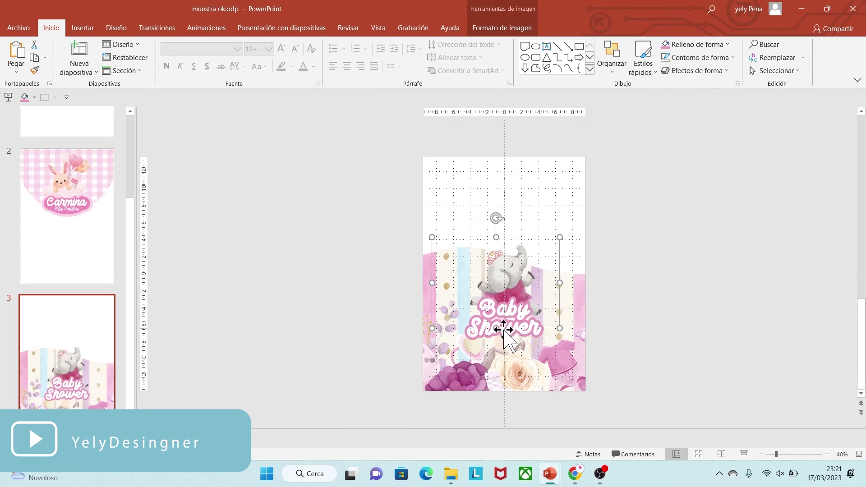
Hide the ruler, gridlines and guides to show the finished slide 3 design cleanly
left_click(778, 454)
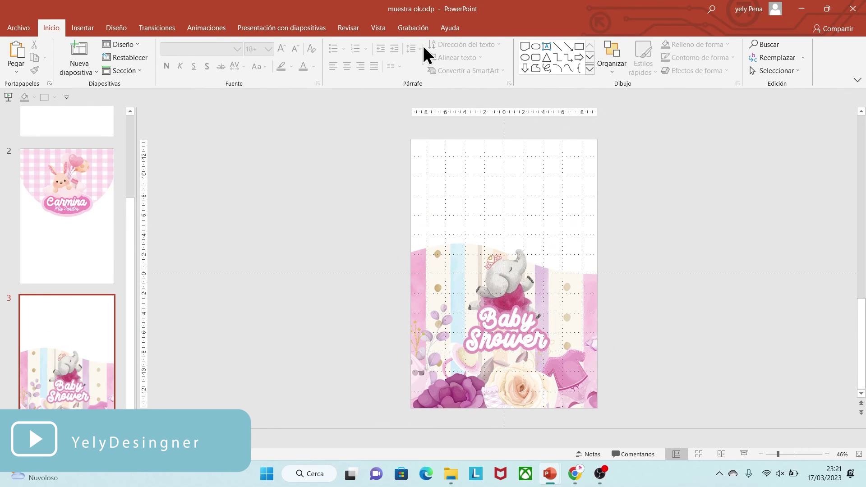
left_click(380, 28)
left_click(290, 45)
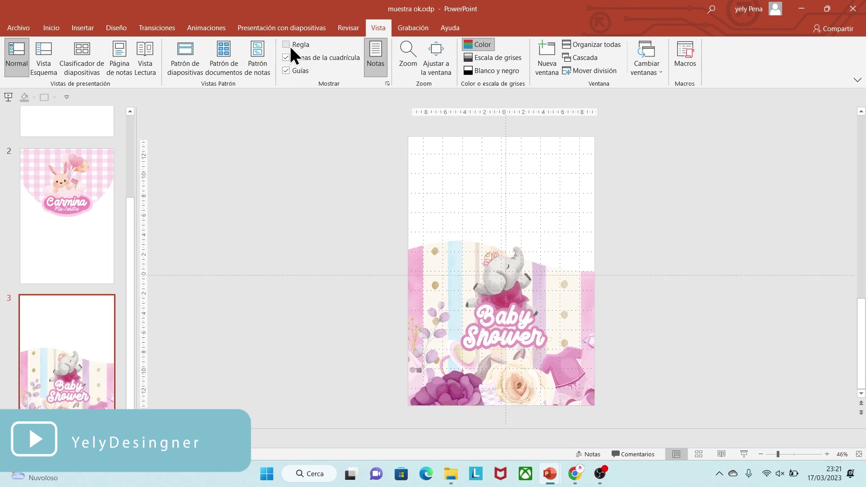
left_click(286, 71)
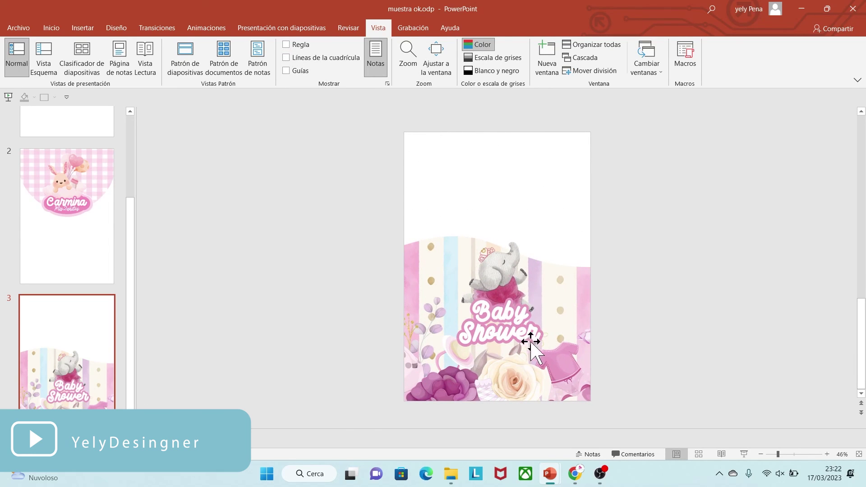